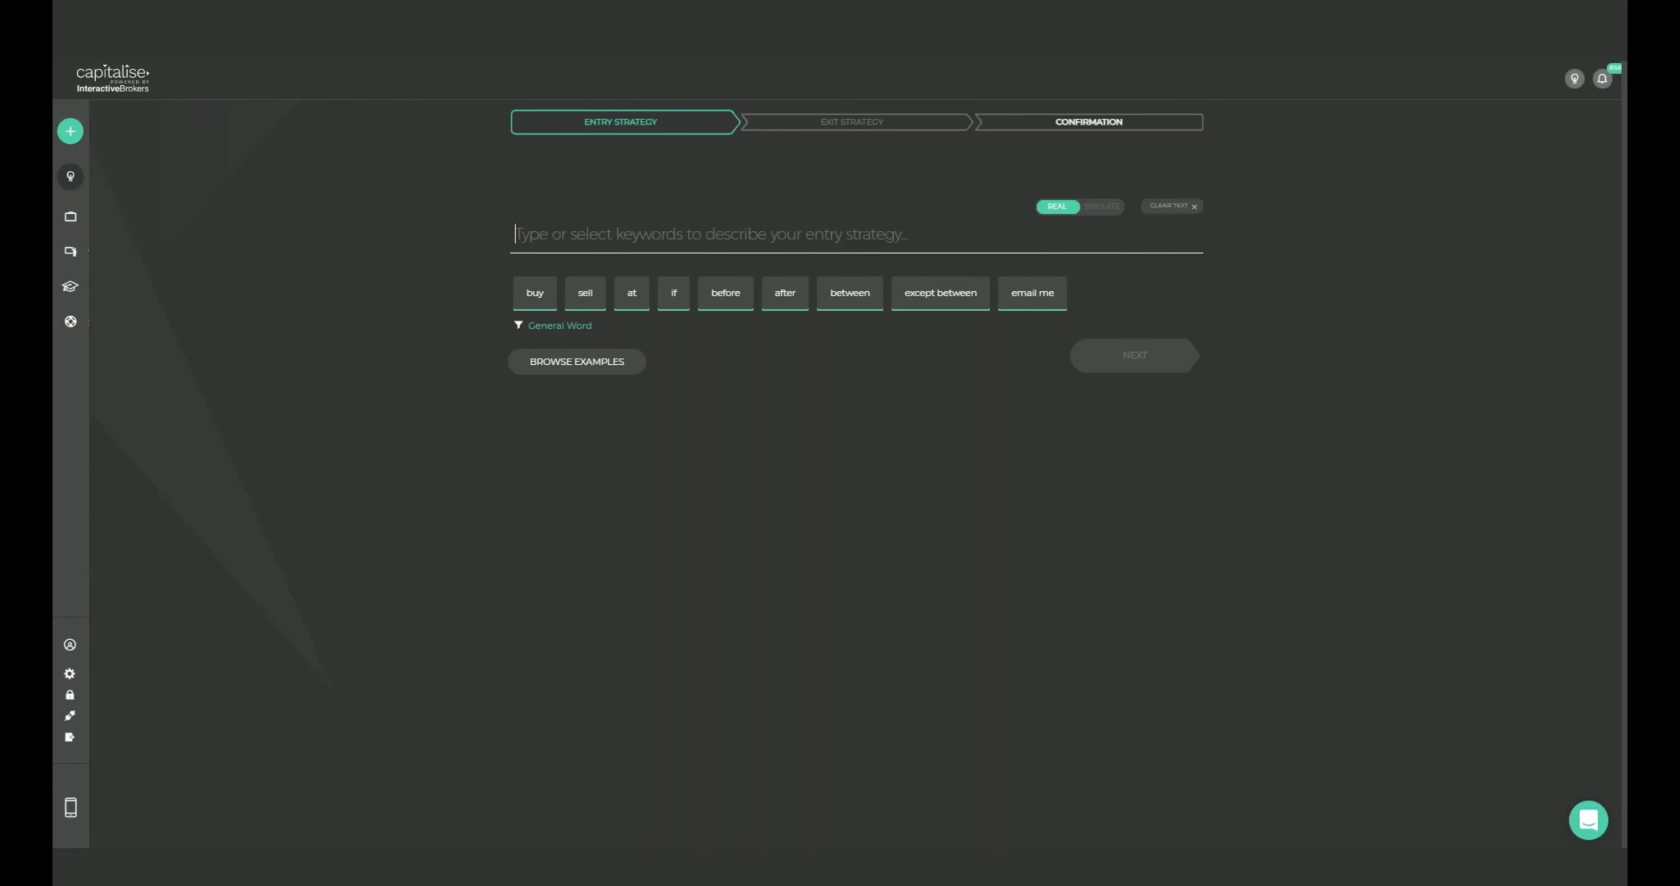
Step: Write the TSLA entry rule: buy 10 shares when price is 1% below the 1h lower BB
type("If TSLA price < the lower BB")
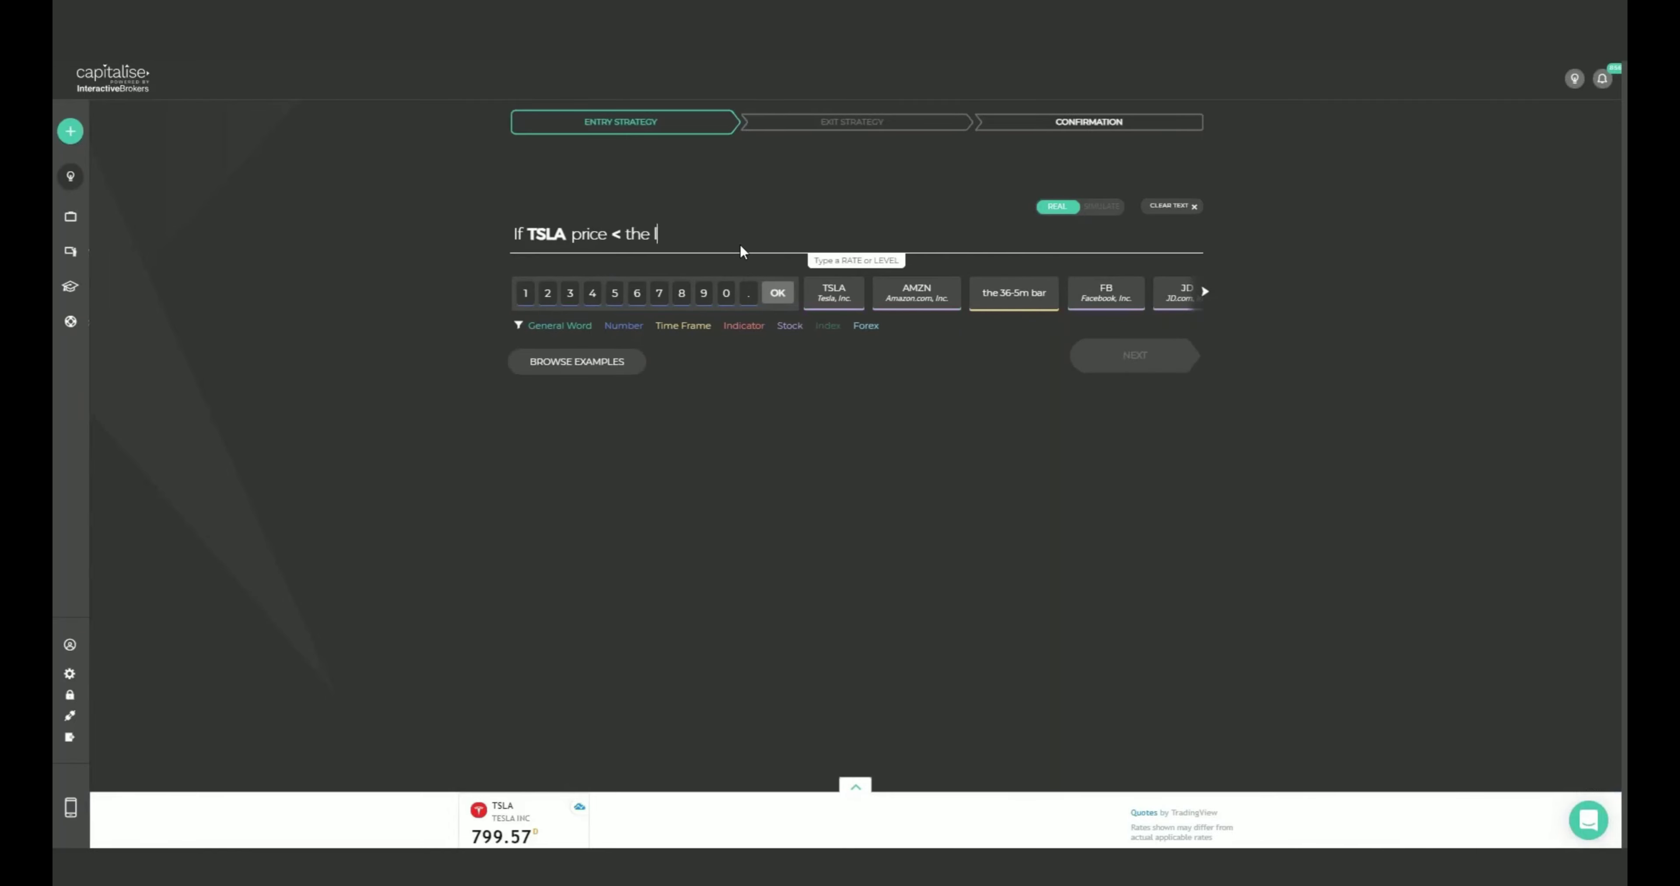
key("Return")
key("Return")
left_click(705, 293)
left_click(840, 201)
key("Return")
type("by at least 1")
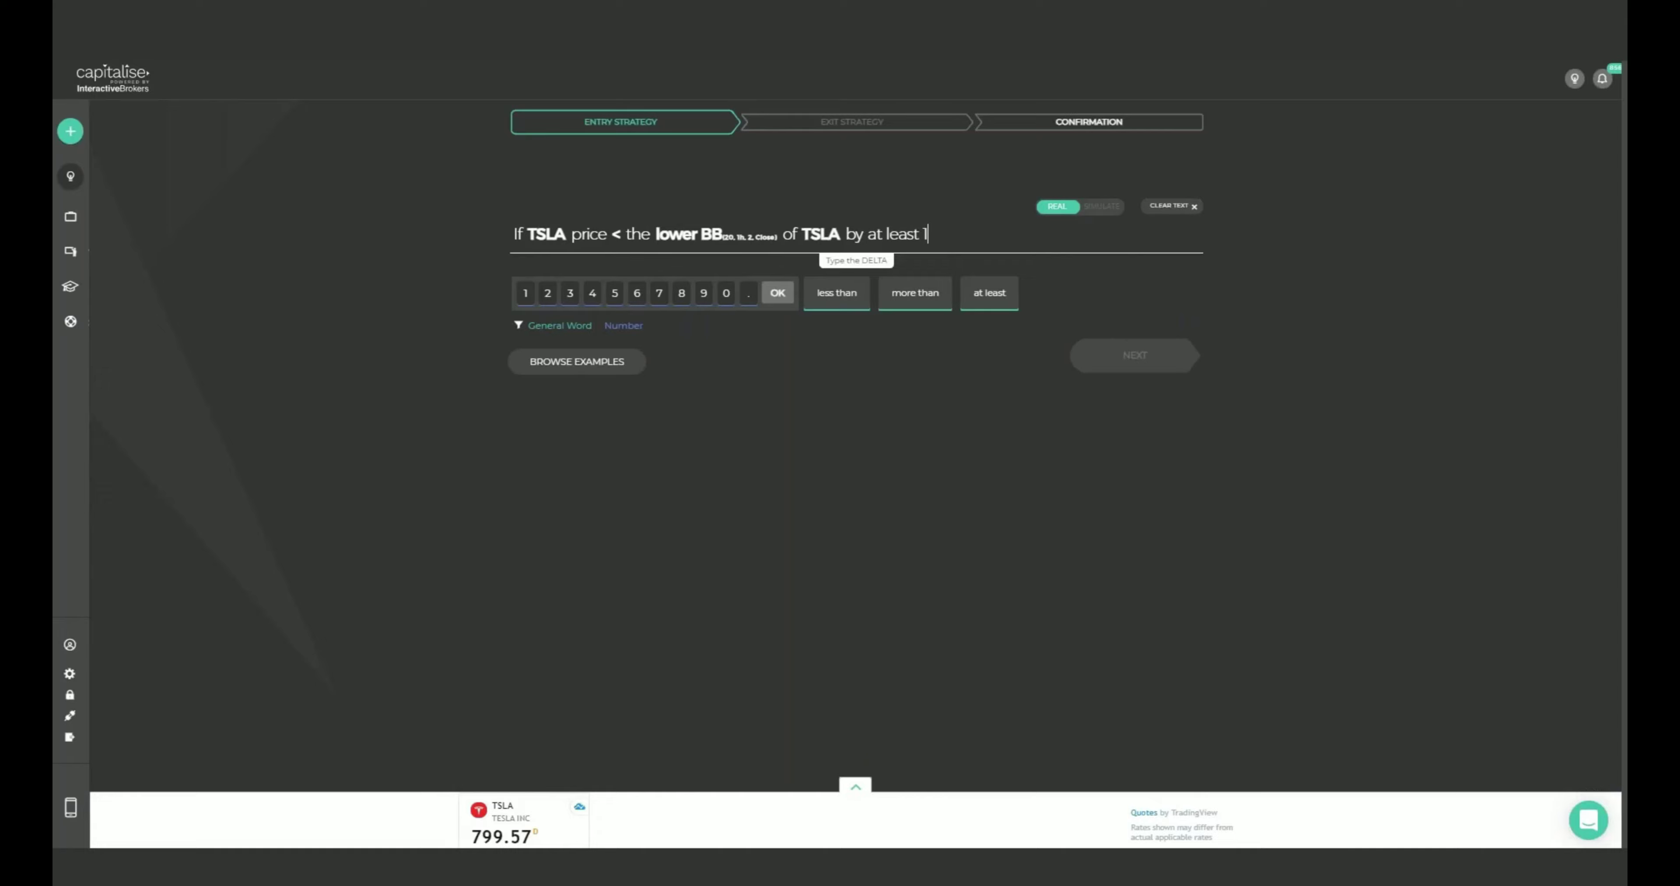
type("% then buy 10 tsla")
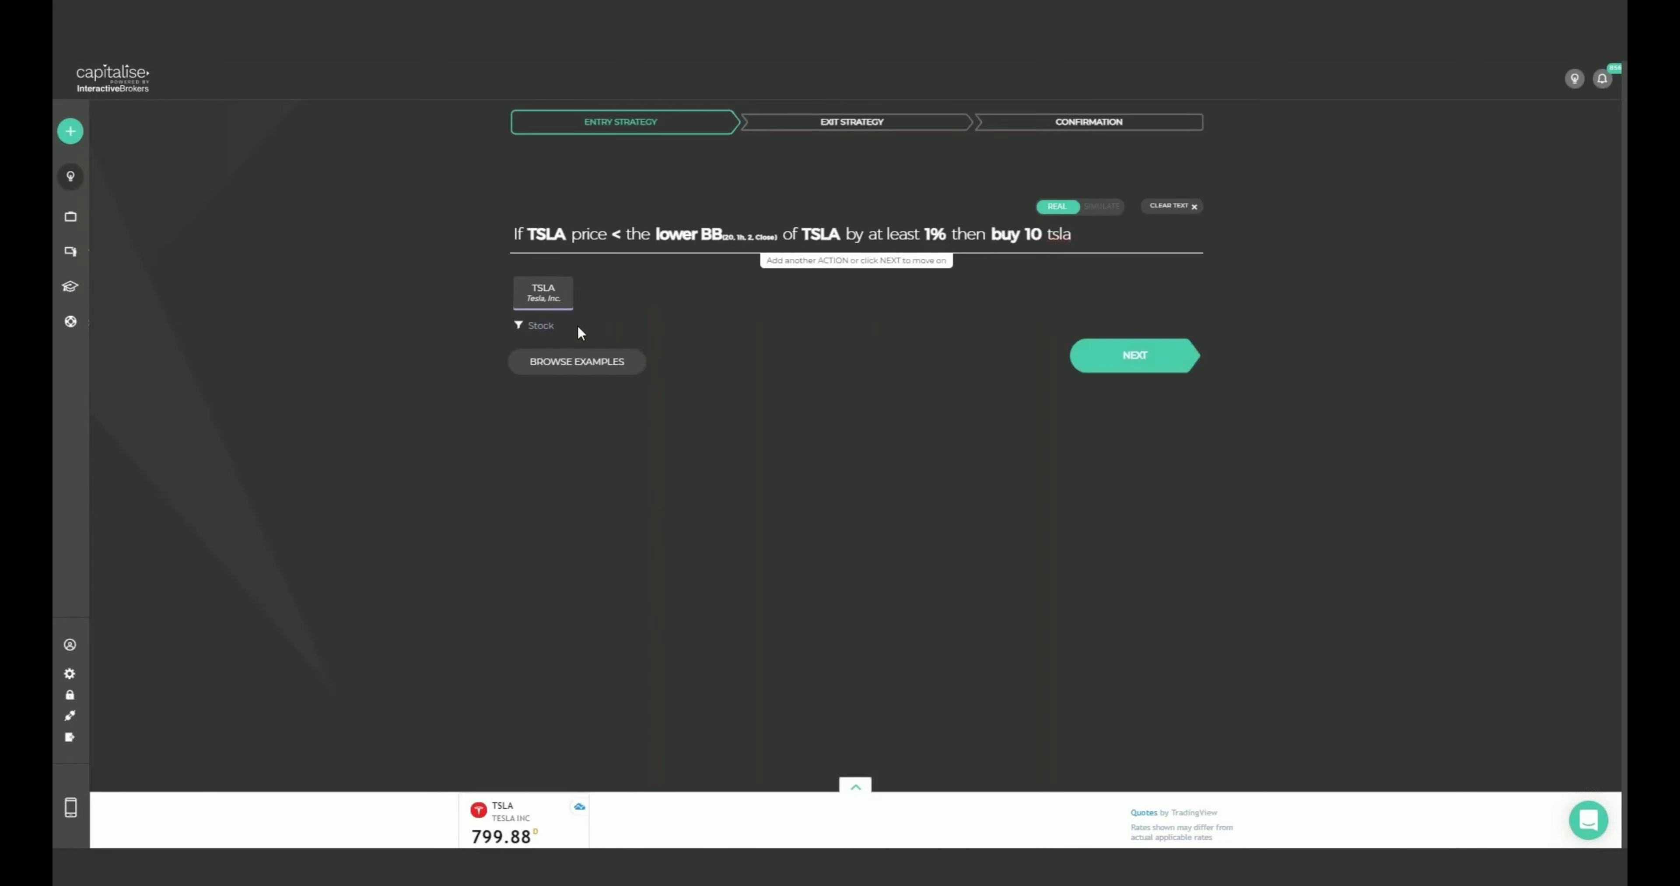
key("Return")
Step: Add the exit rule closing TSLA 0.5% above the 1h middle BB, then run the backtest
left_click(1131, 357)
type("close")
key("Return")
type("if TSLA")
type(" > the middle BB(20, Day, 2, Close")
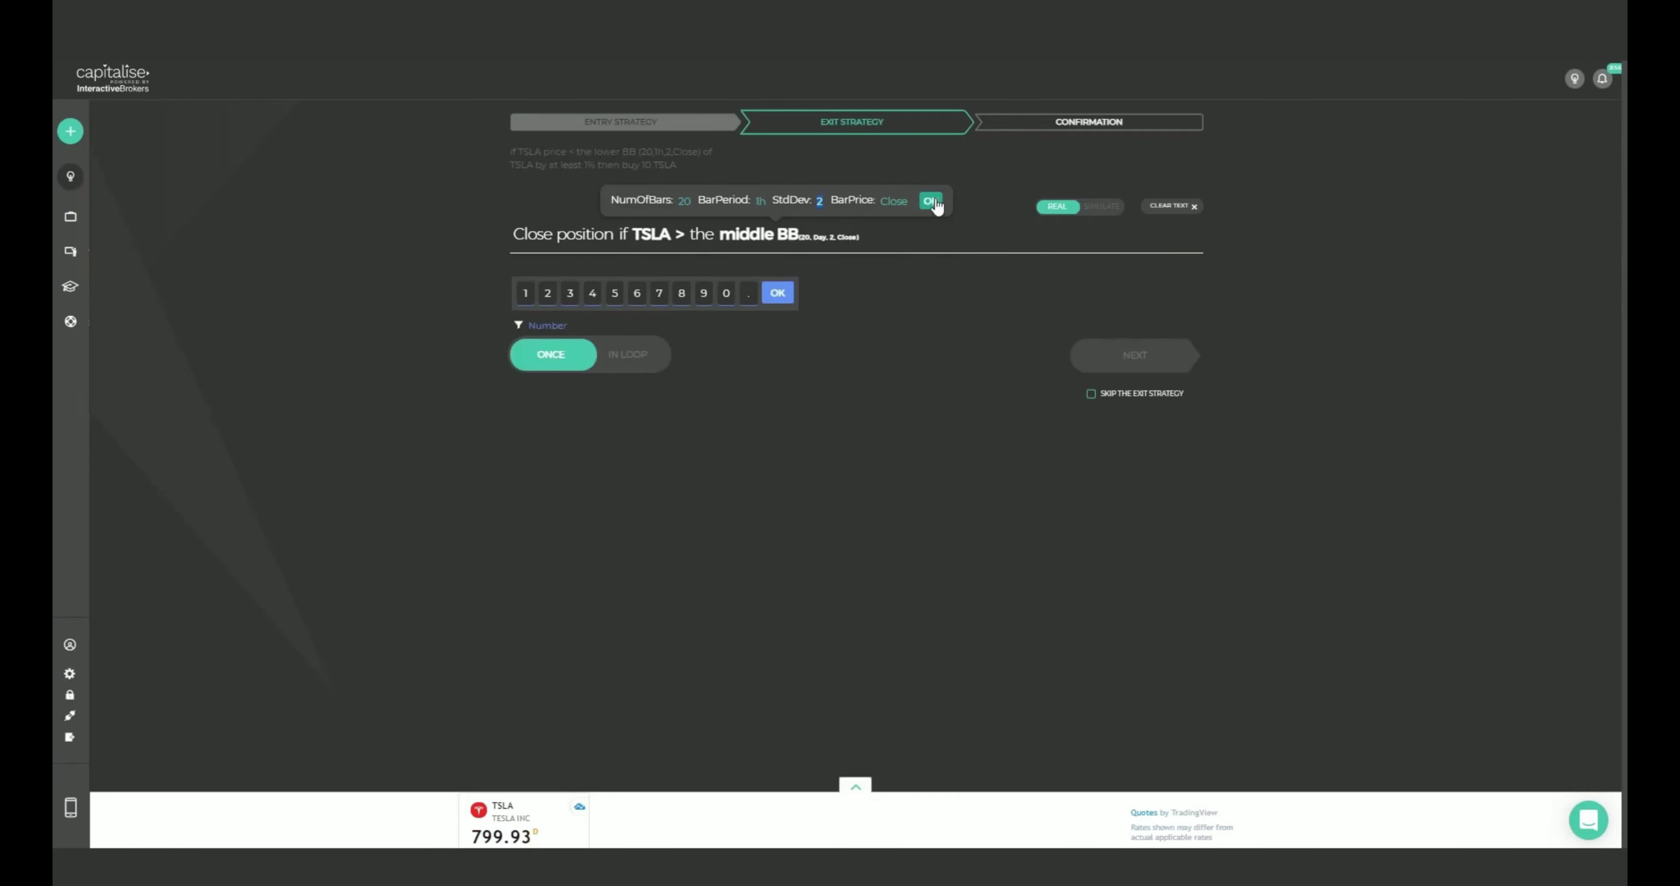
left_click(932, 201)
type("by at least 0.")
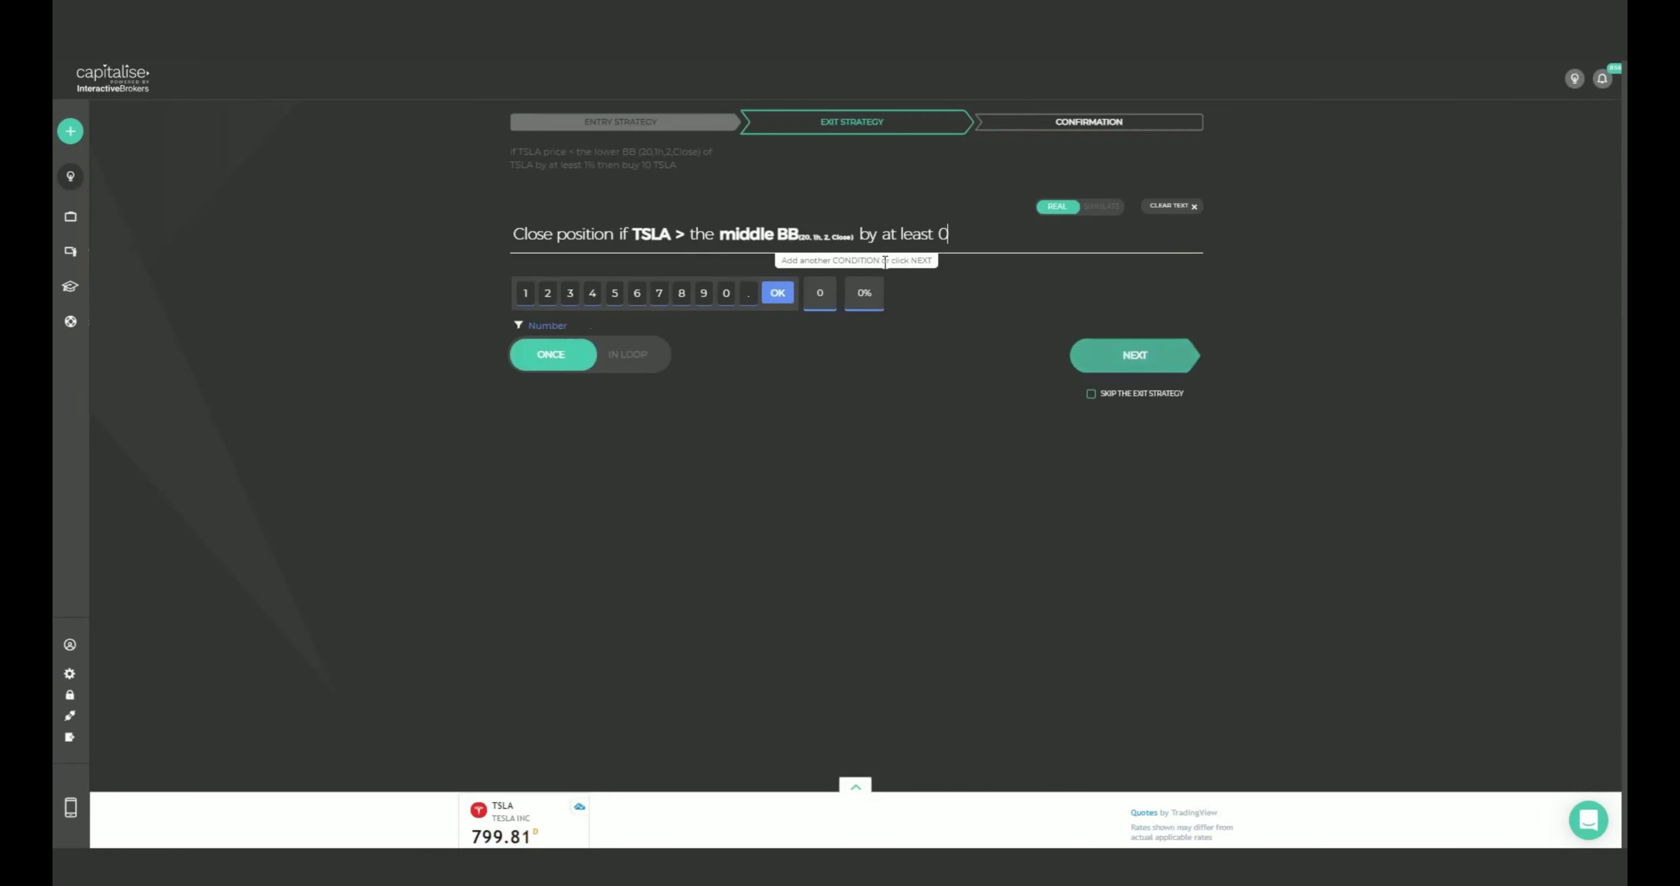
left_click(626, 354)
type("5%")
left_click(1138, 356)
left_click(962, 588)
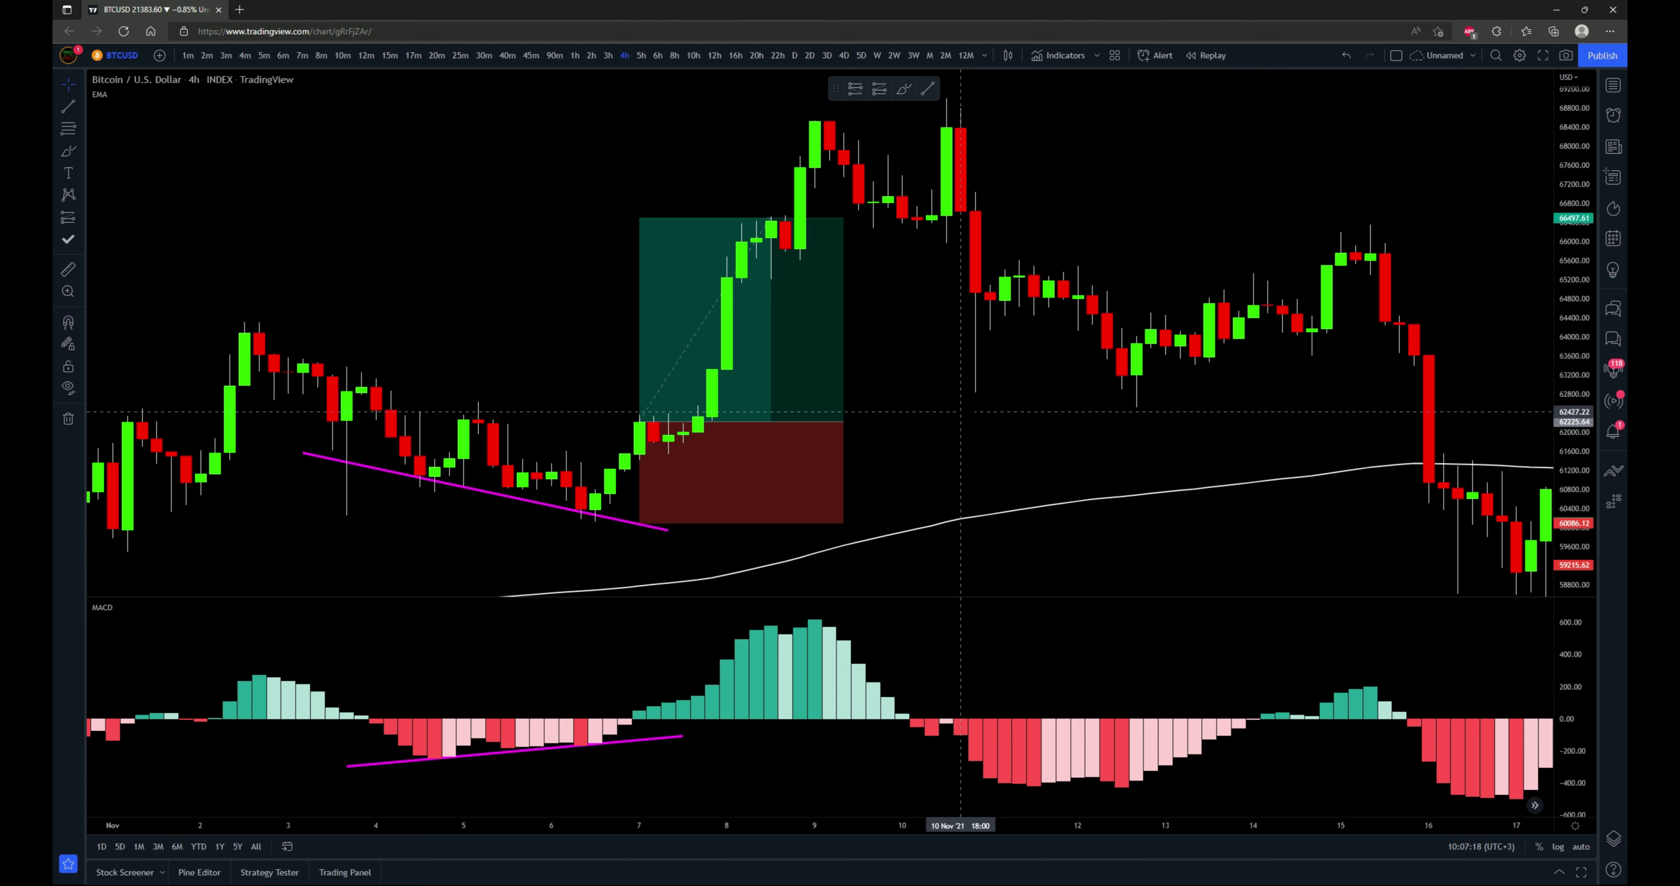
Step: Review the EMA's Inputs and Style settings, leaving its length at 200 unchanged
right_click(1005, 515)
left_click(1051, 762)
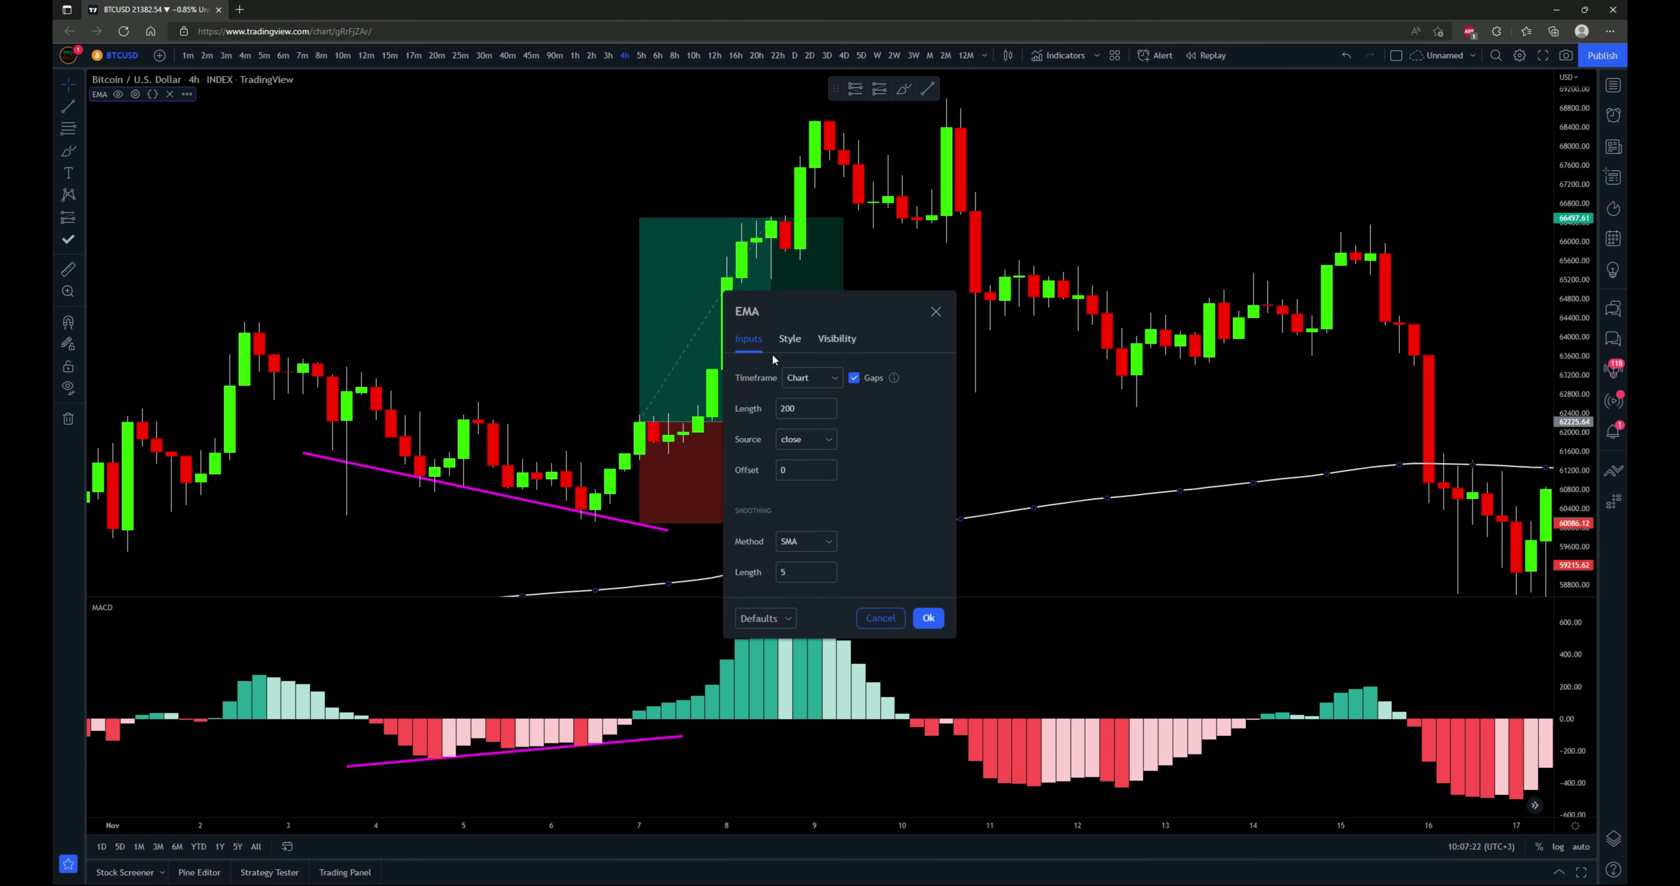
left_click(786, 340)
left_click(751, 340)
left_click(929, 622)
left_click_drag(932, 467, 940, 459)
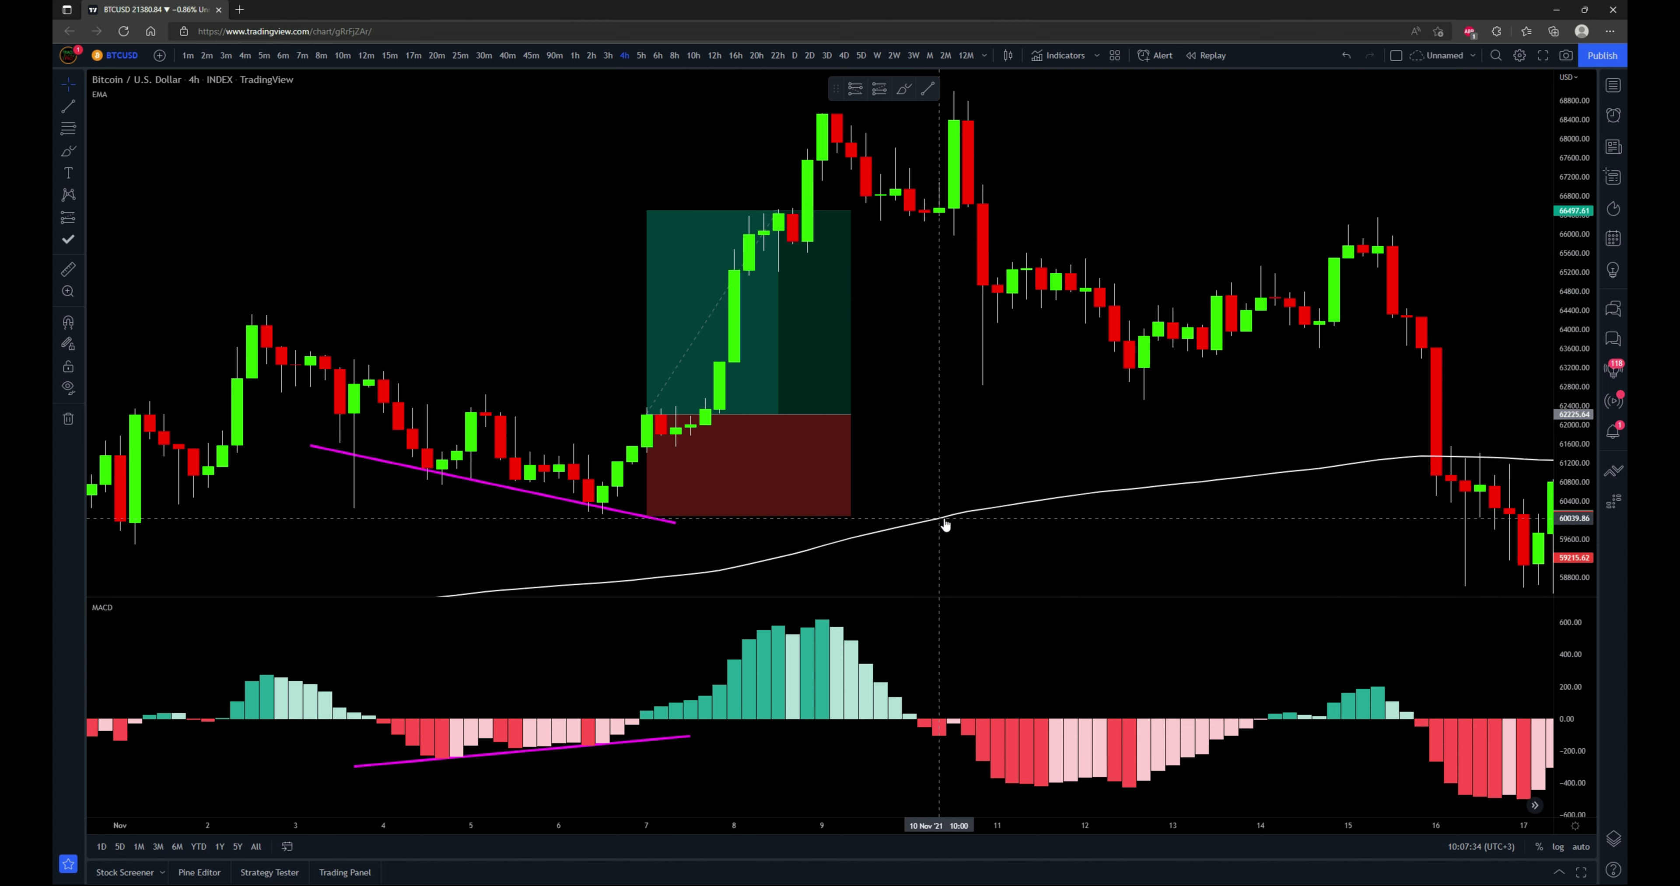
right_click(797, 671)
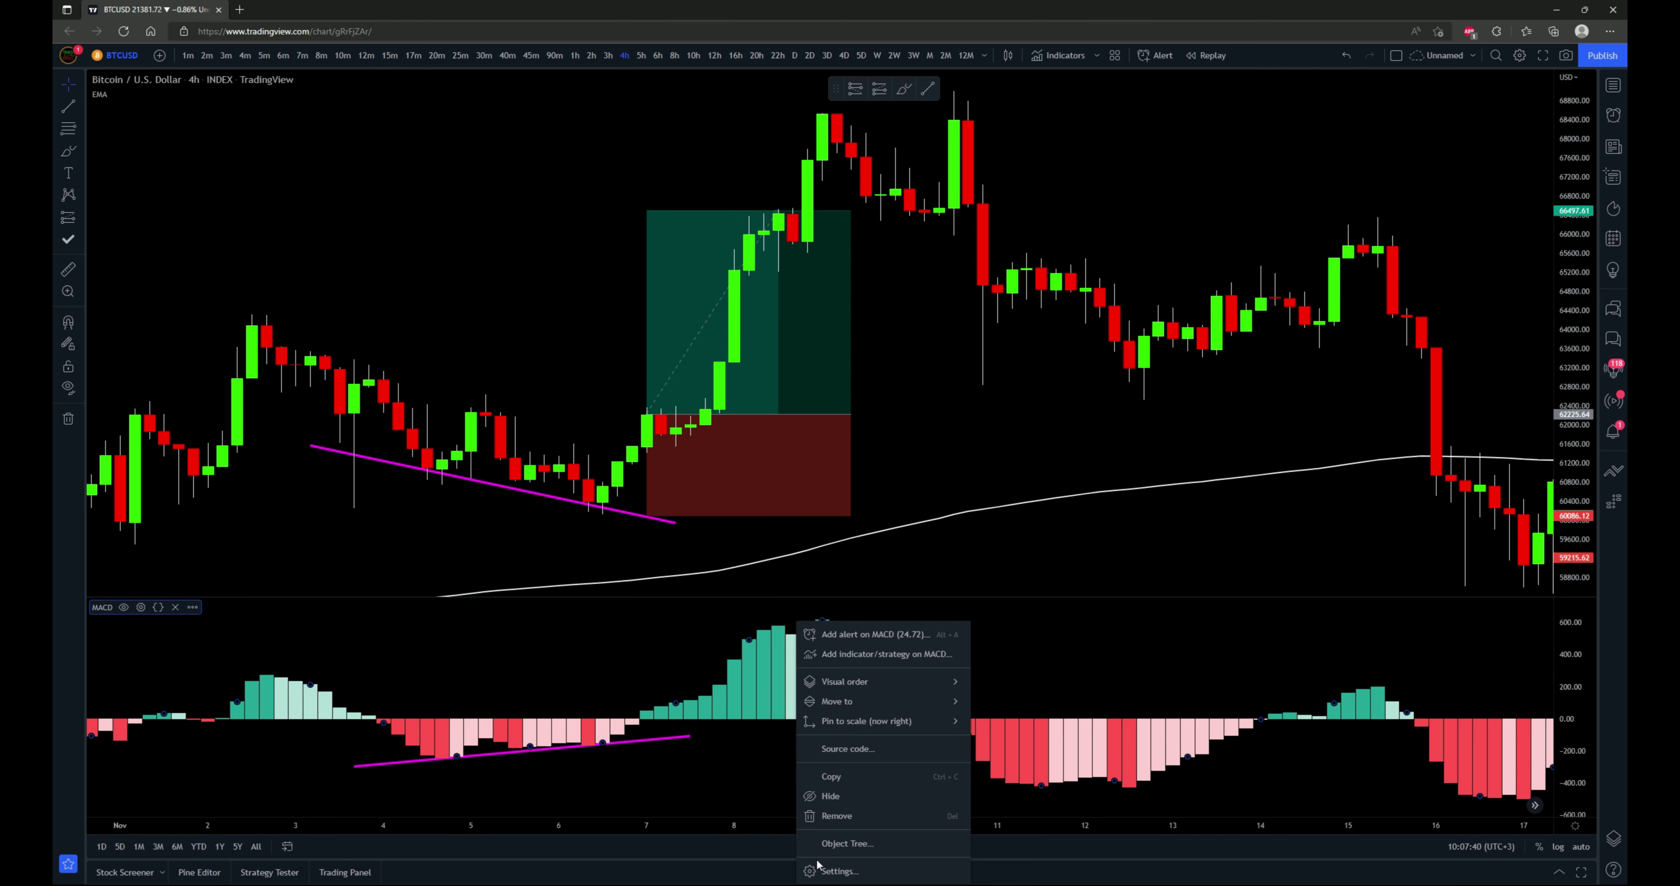
left_click(833, 871)
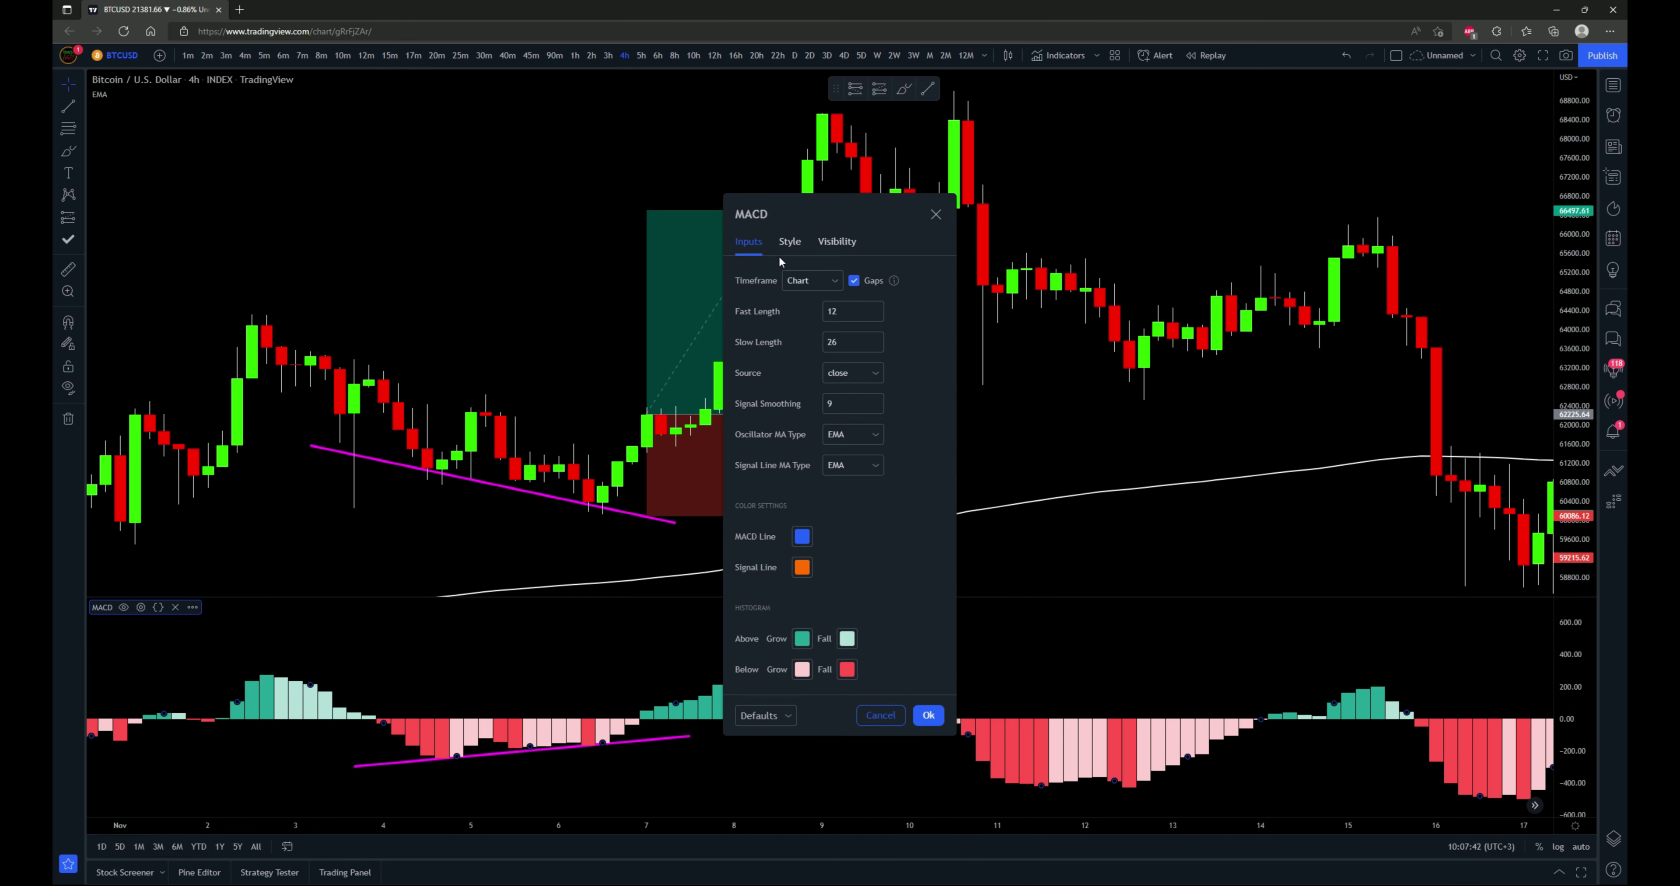
left_click(784, 242)
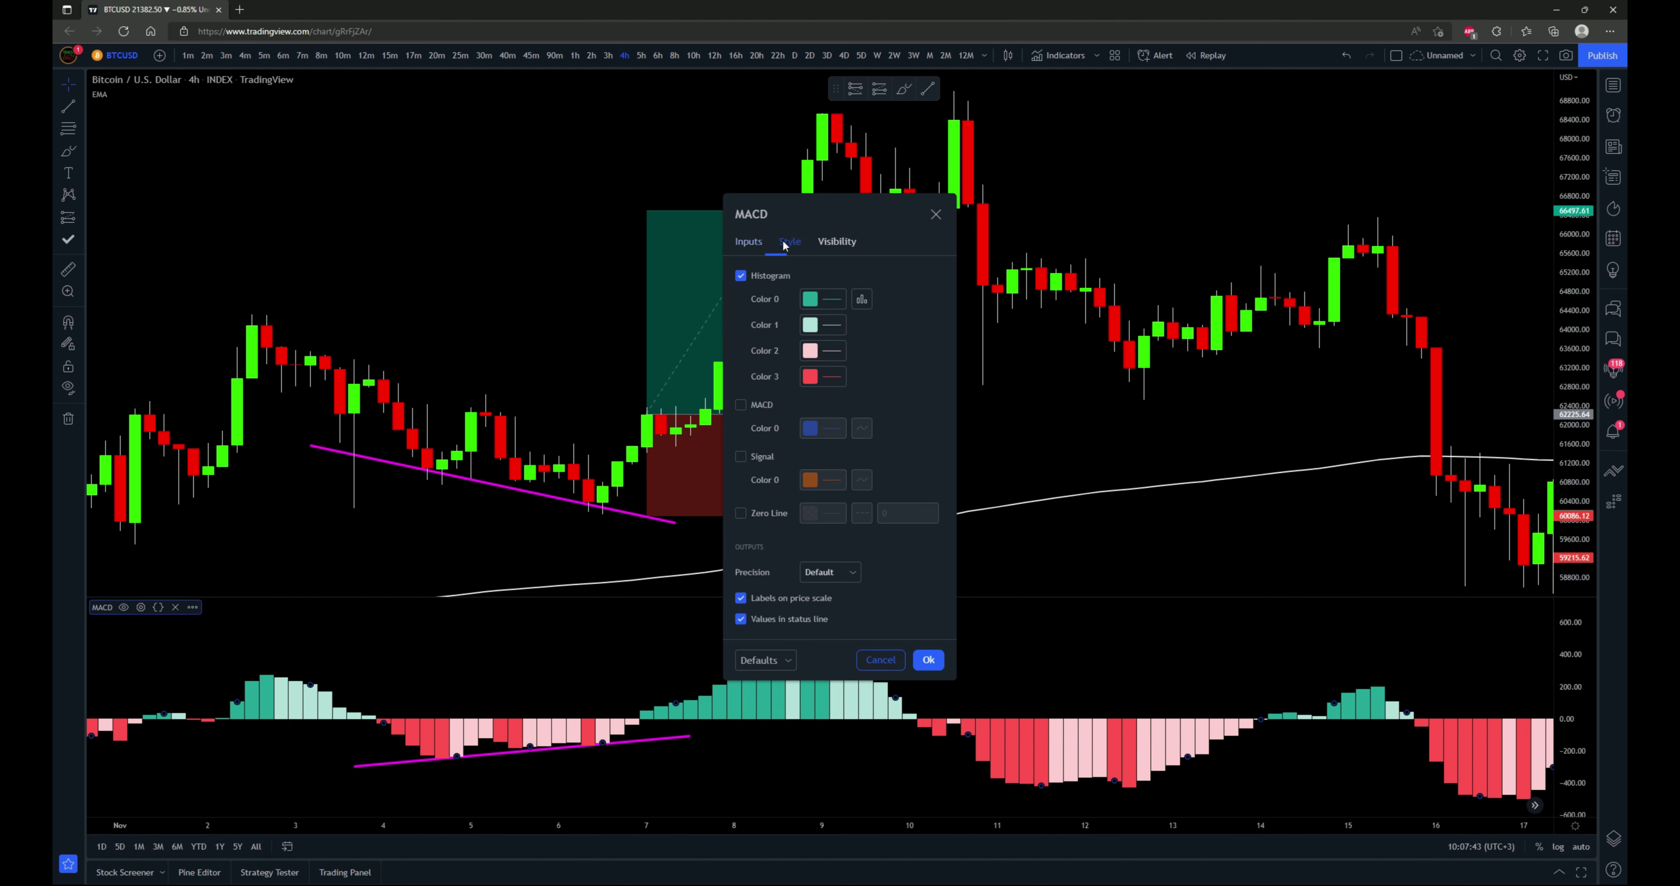
left_click(740, 405)
left_click(739, 457)
left_click(741, 404)
left_click(740, 457)
left_click(750, 243)
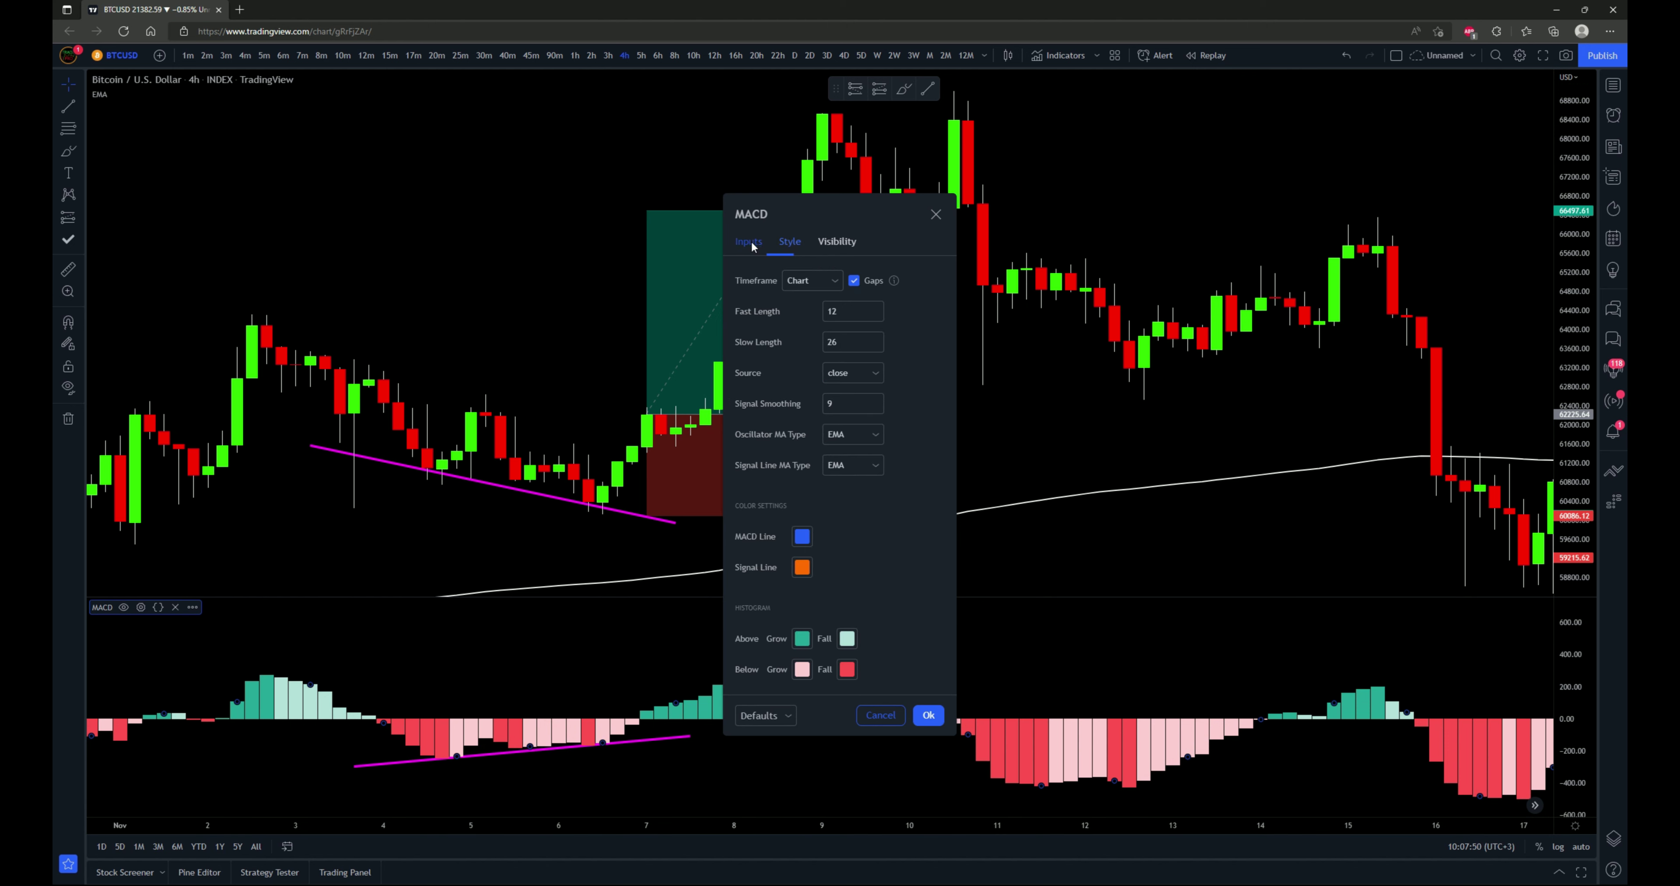
left_click(929, 716)
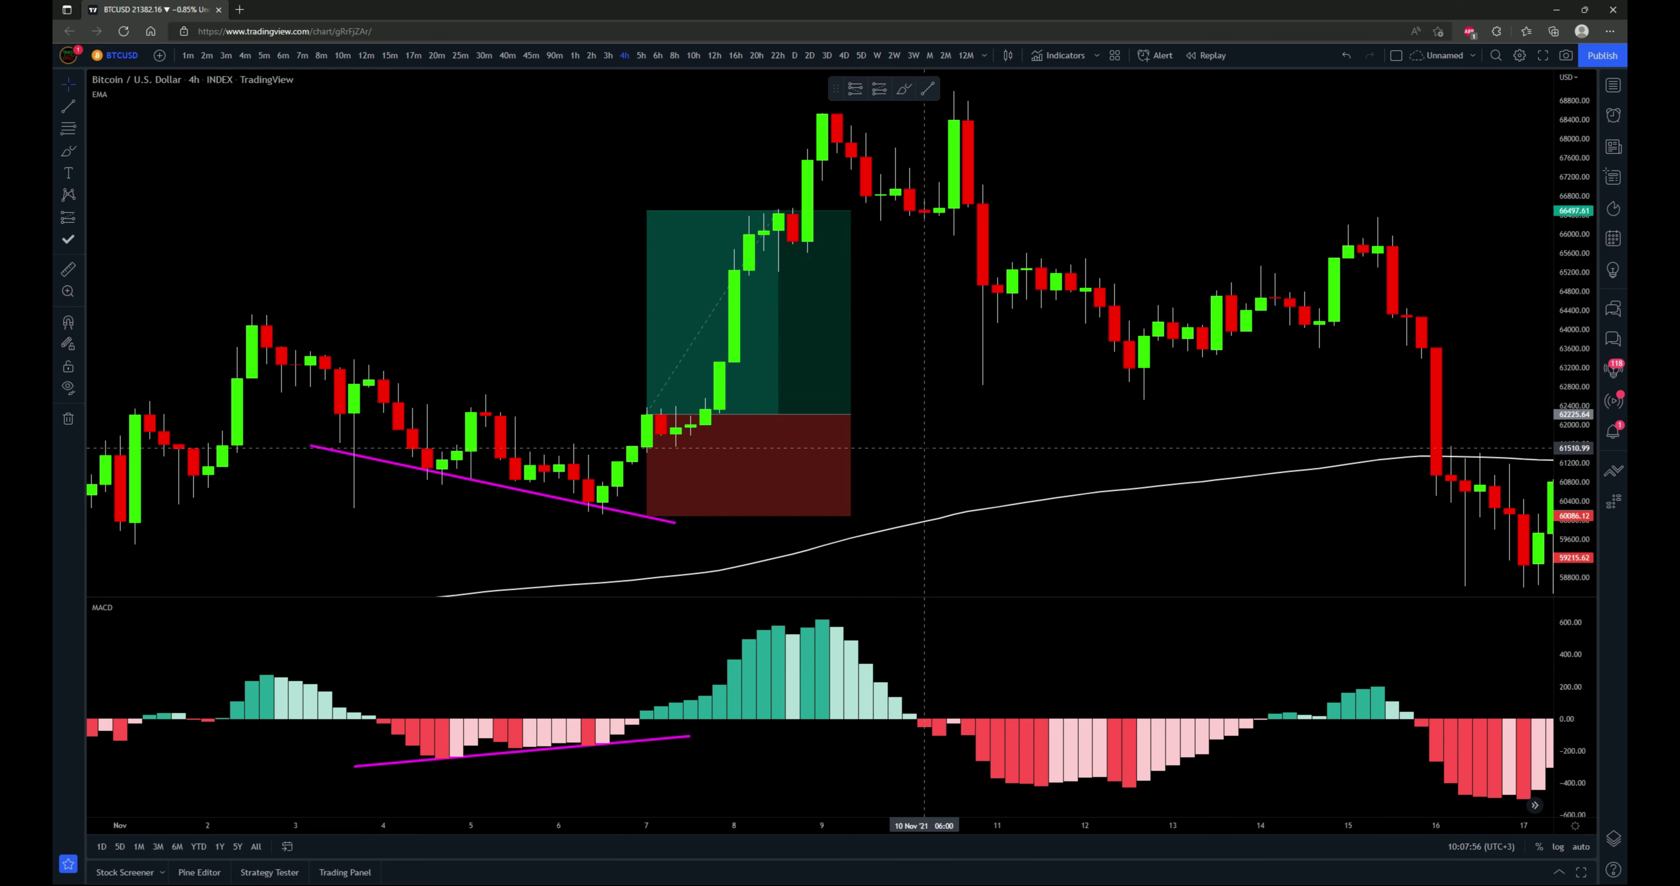
Step: Pan the BTCUSD 4h chart to frame the long position and bullish MACD divergence lines
left_click_drag(377, 401, 415, 400)
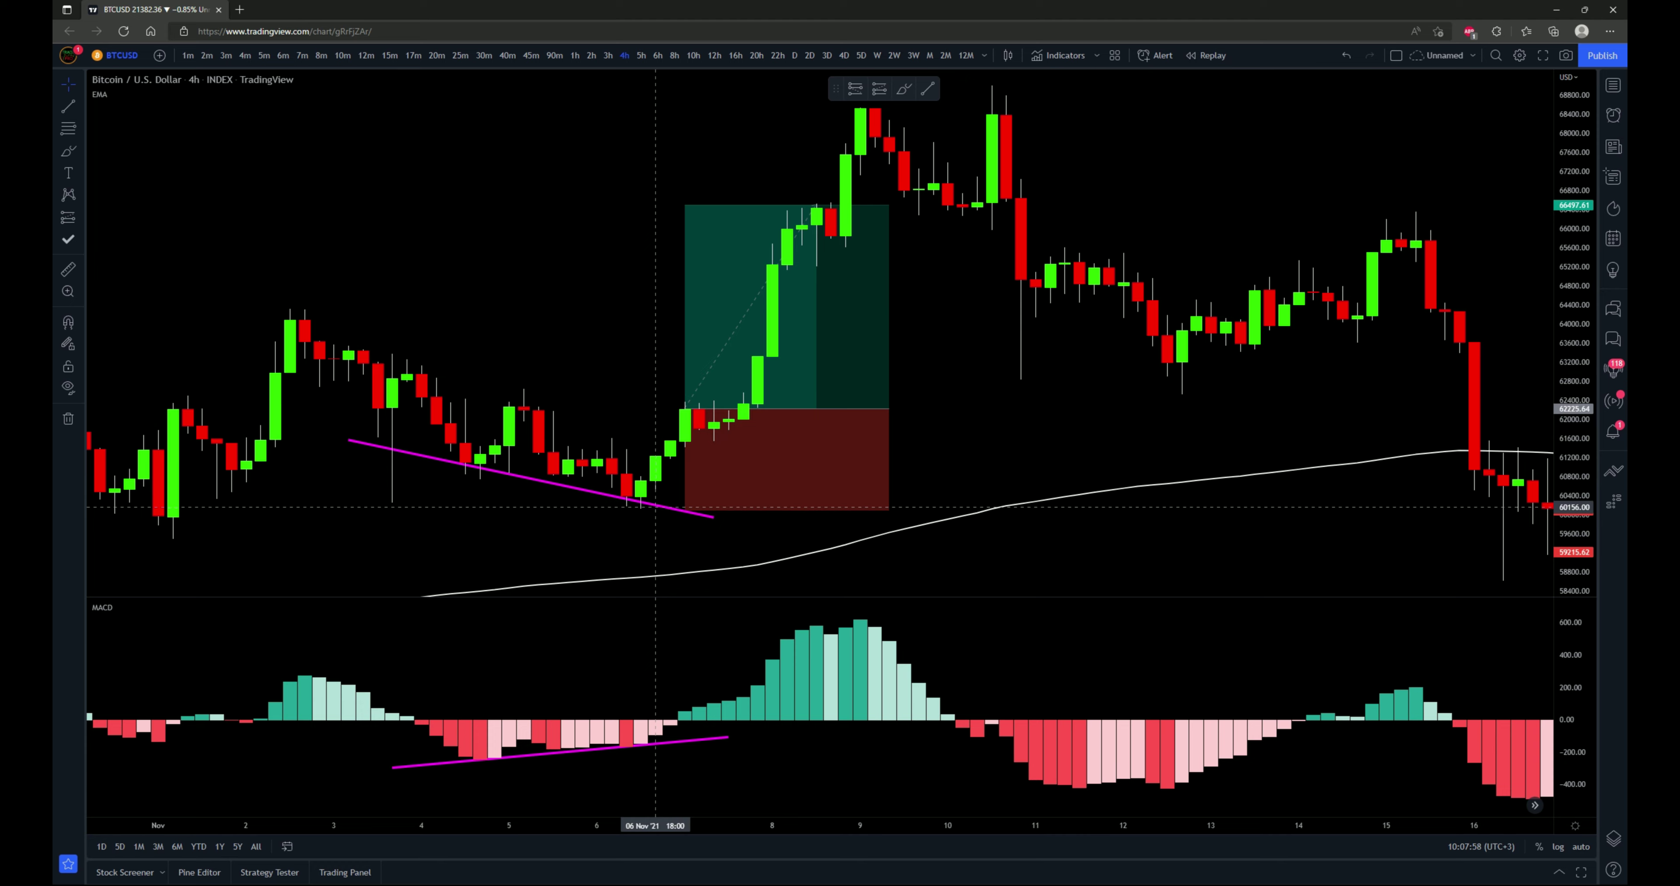
left_click_drag(649, 540, 637, 498)
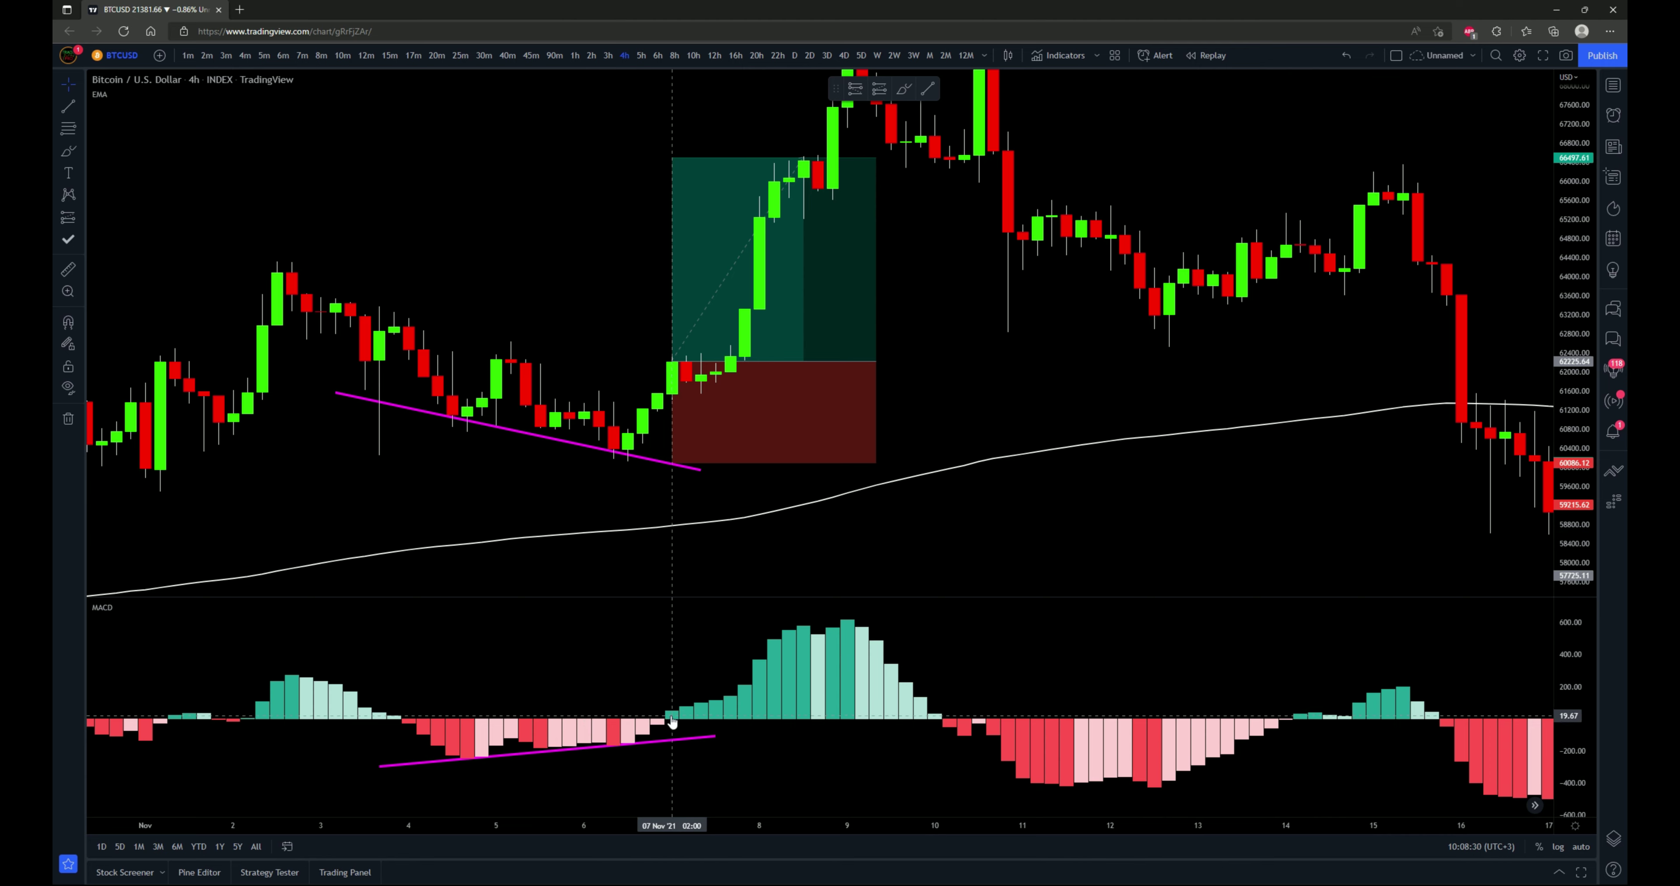
Step: Show the long trade's labels (target 4271.97, stop 2139.52, R/R 2) and centre it
mouse_move(678, 381)
mouse_move(672, 464)
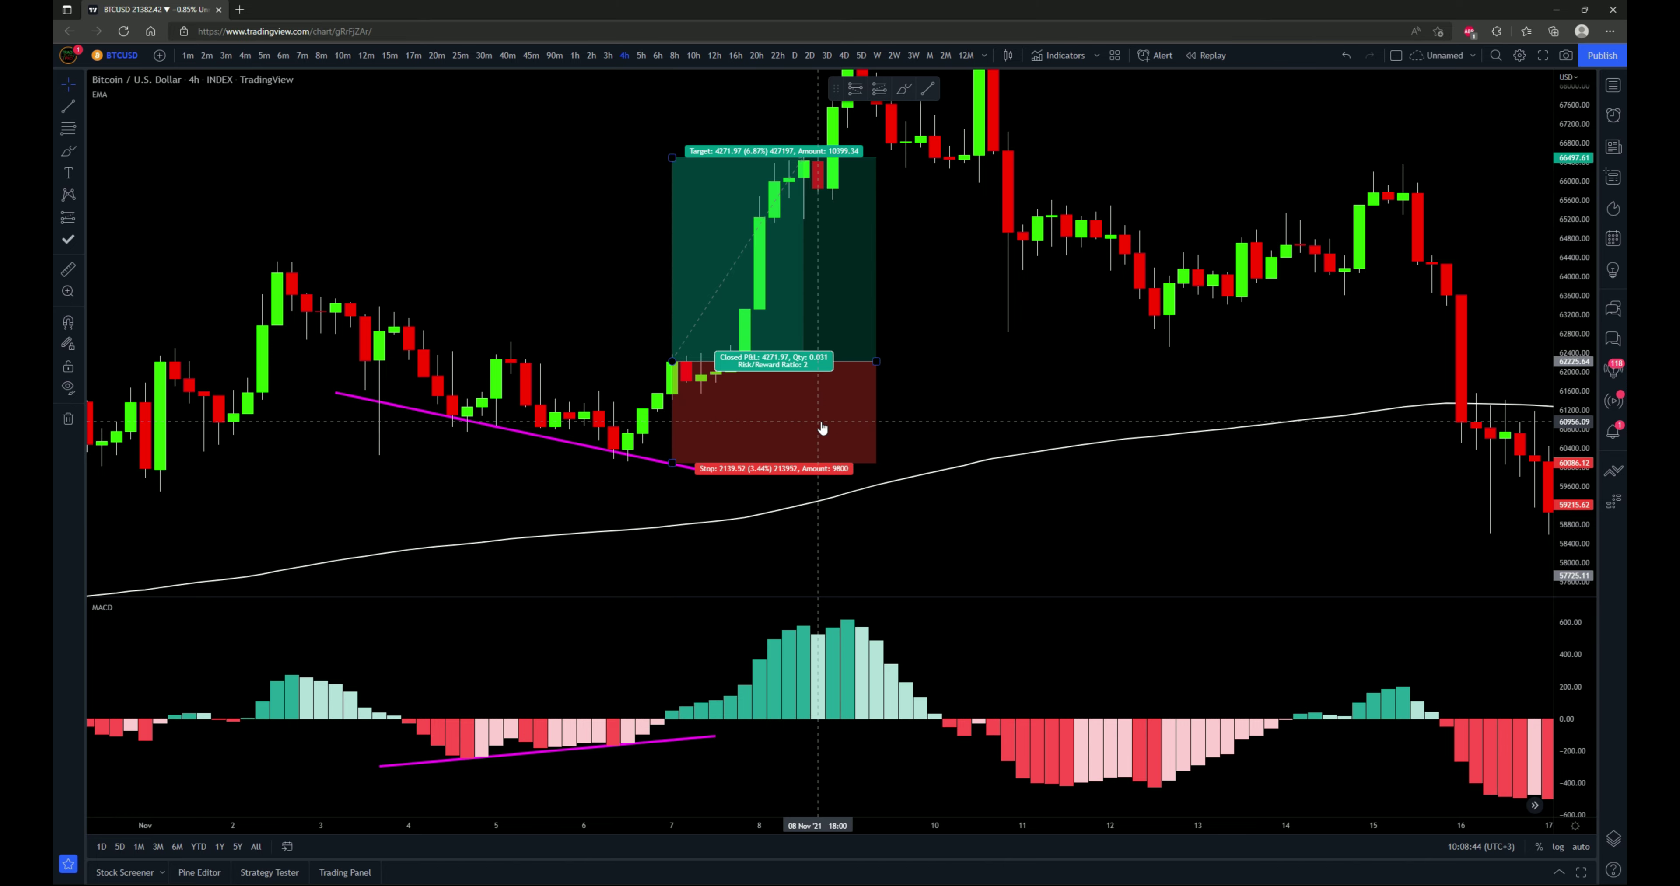
left_click_drag(934, 379, 892, 402)
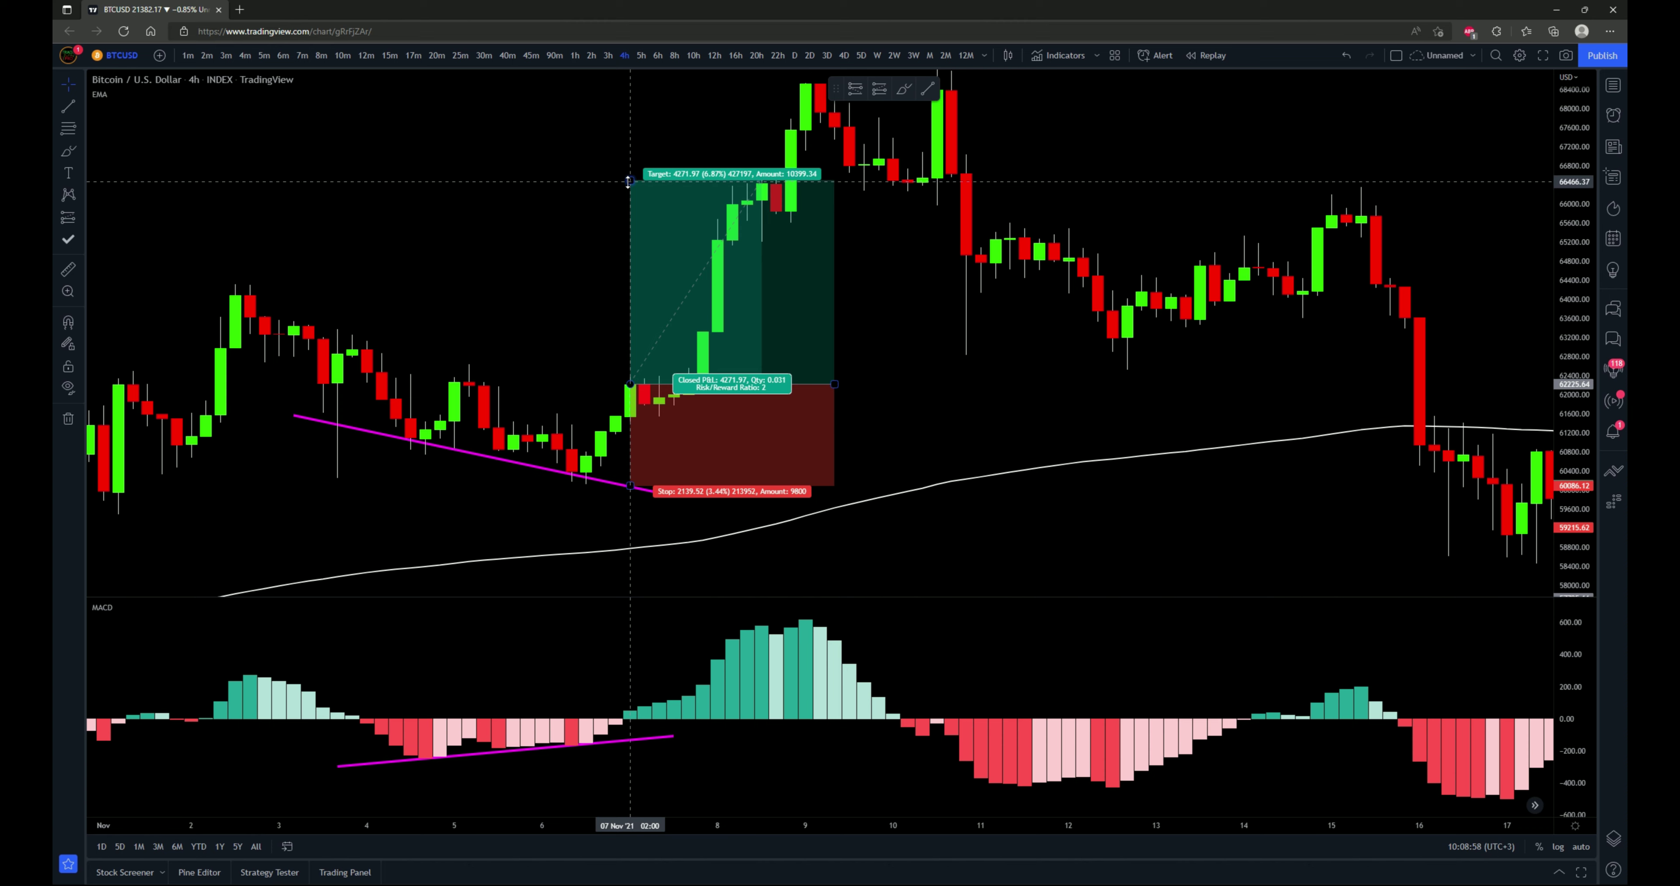
Step: Raise the long trade's stop loss to the entry price, keeping the green target zone
left_click_drag(628, 182, 617, 280)
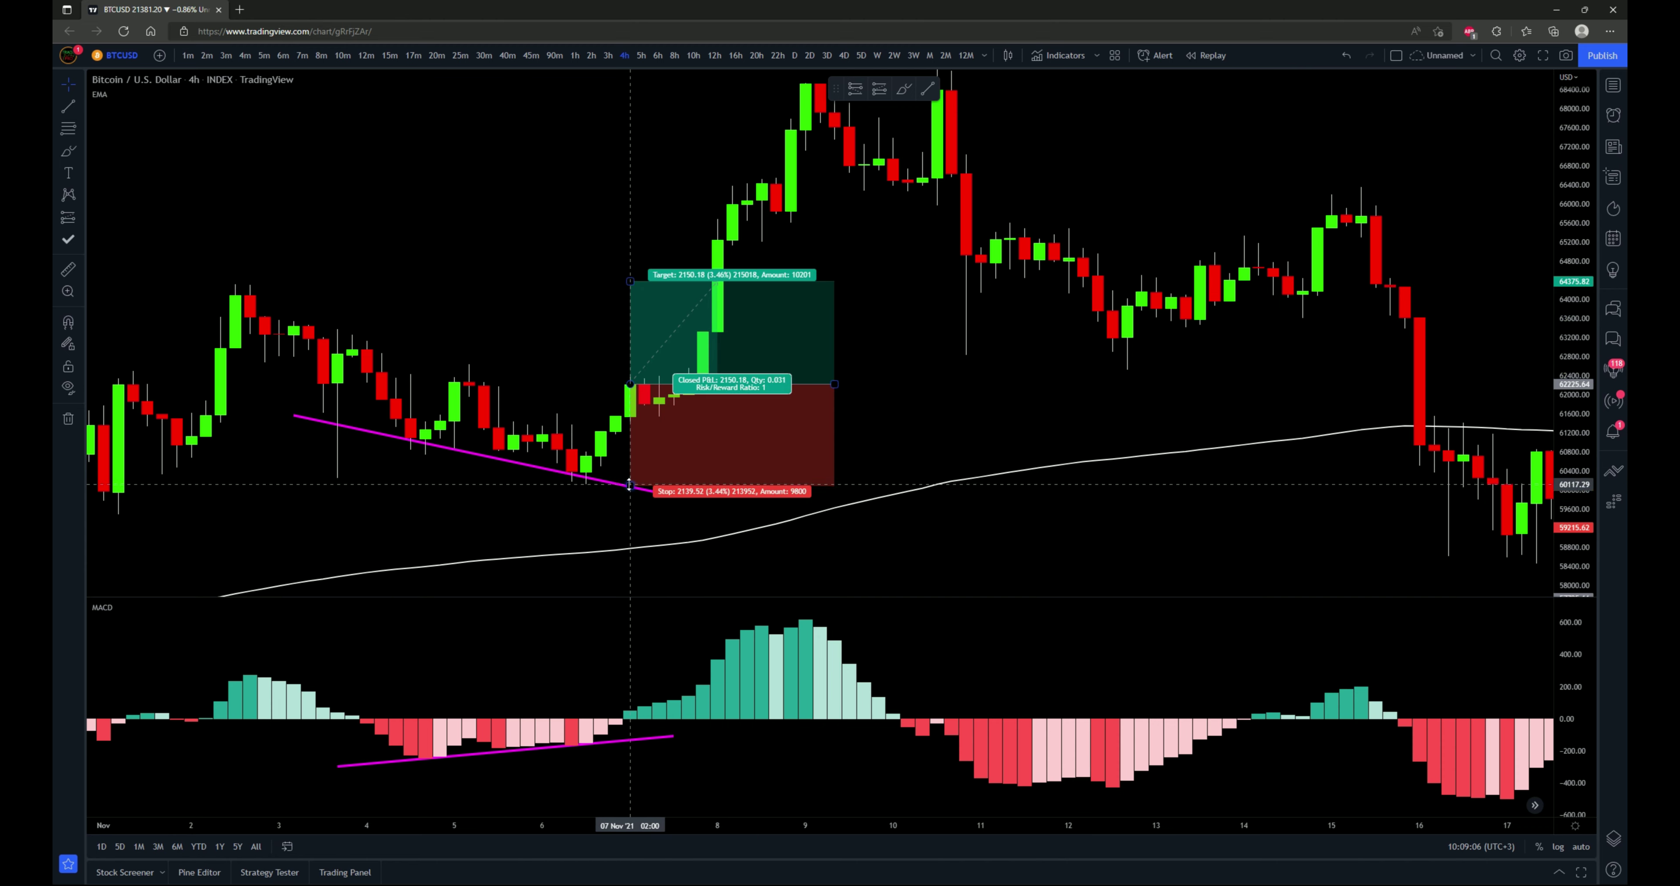
left_click_drag(630, 486, 630, 384)
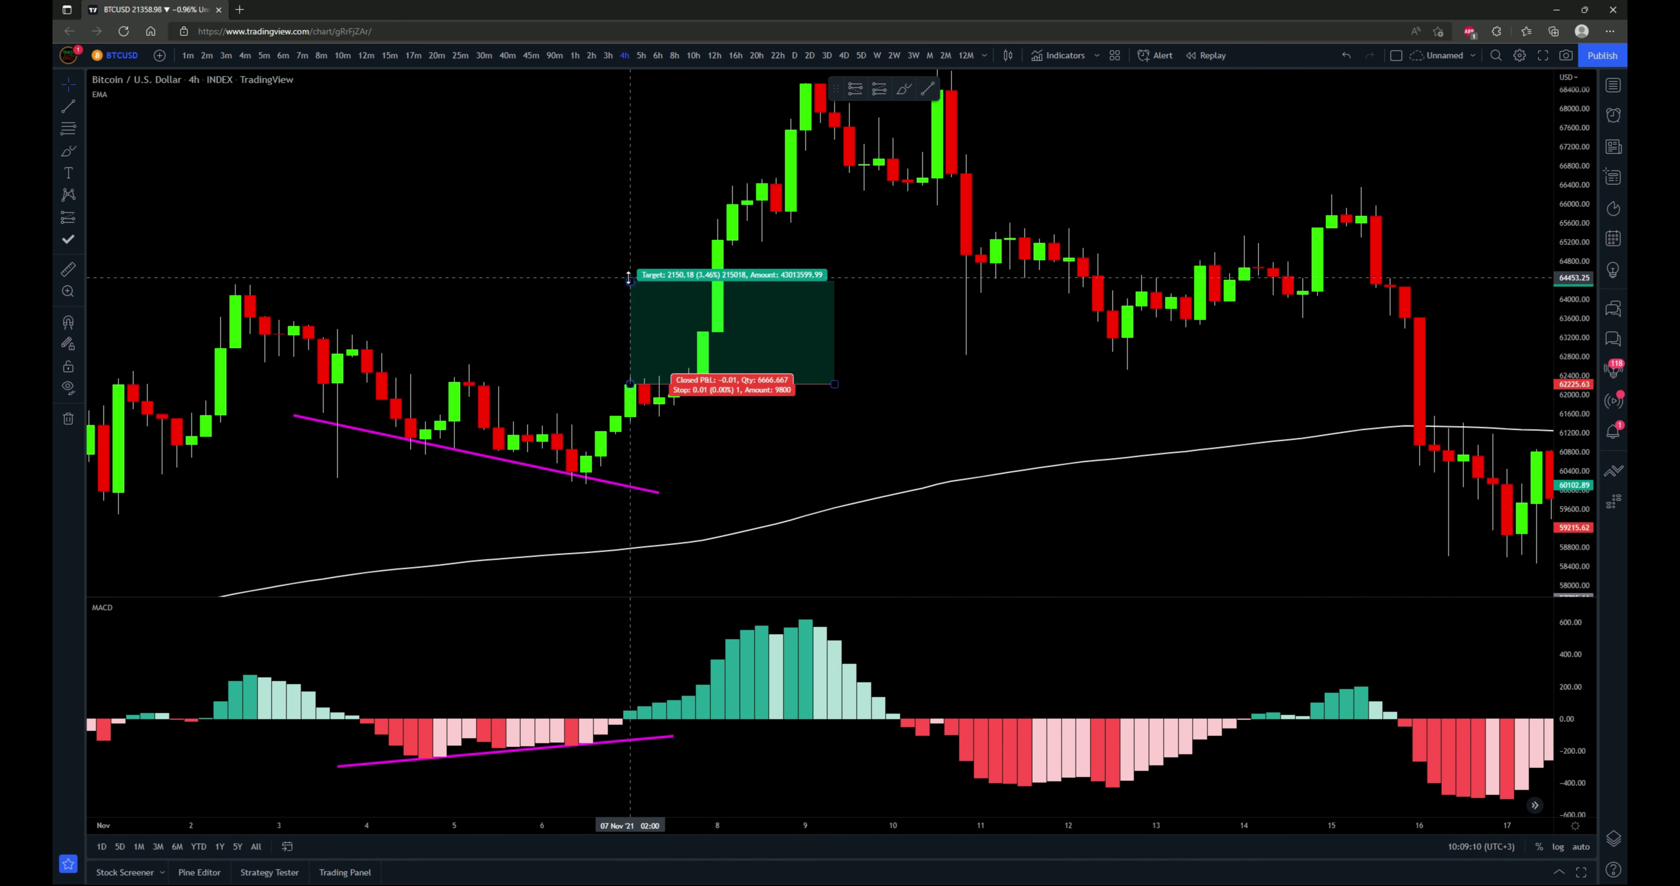
left_click_drag(629, 278, 621, 173)
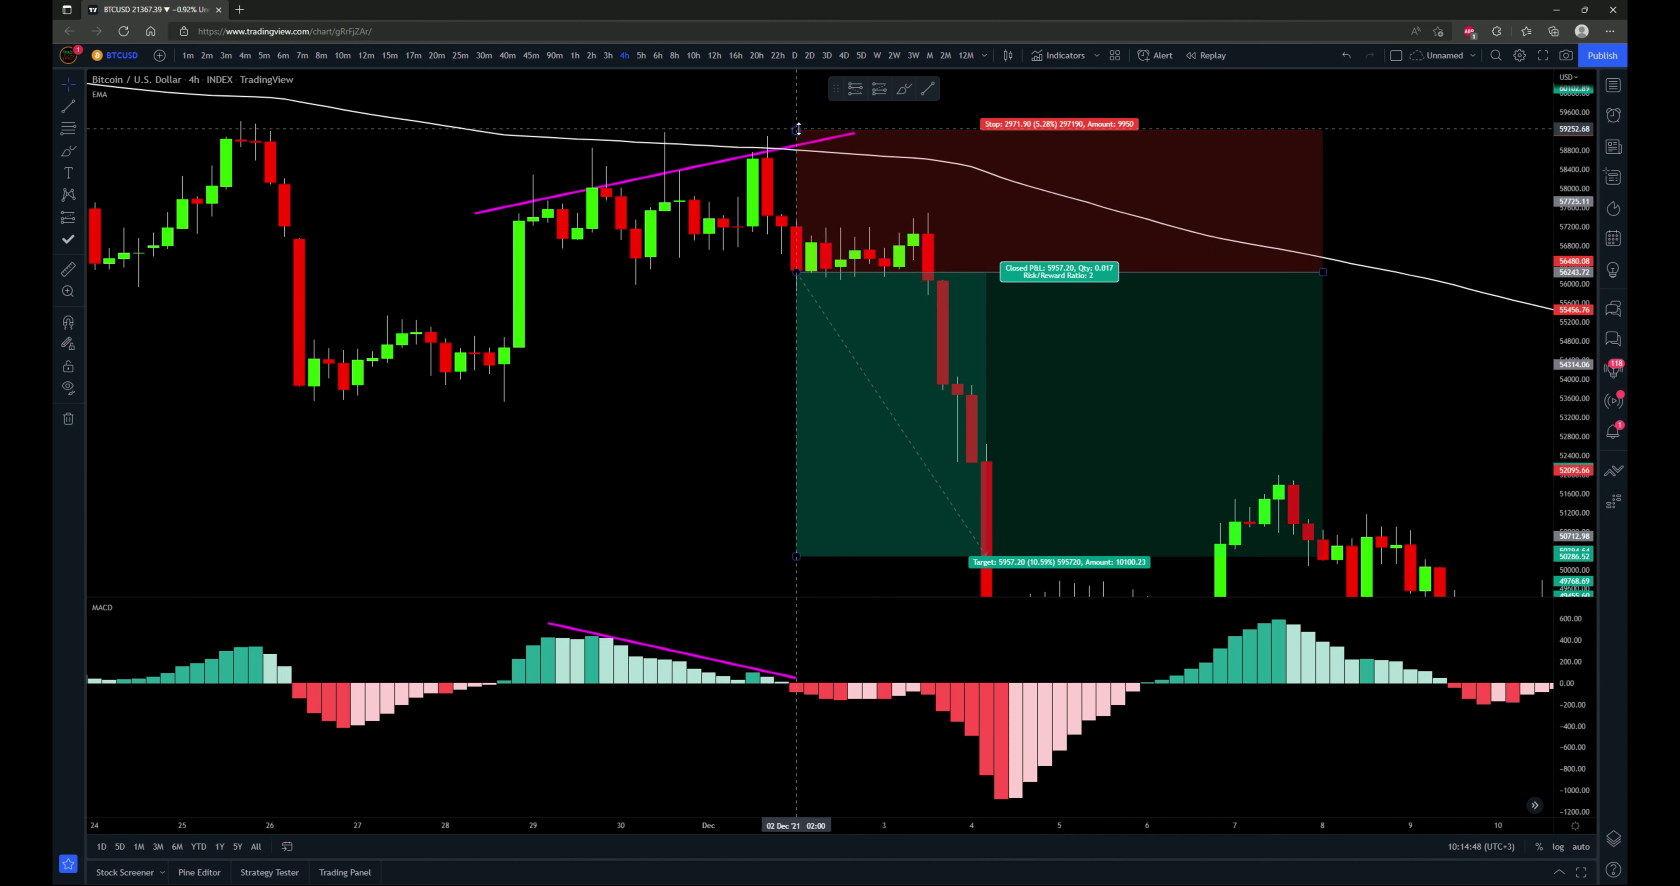
Step: Adjust the early-December short trade's stop loss until the risk/reward ratio reads 2.01
left_click_drag(797, 128, 790, 131)
left_click_drag(659, 458, 625, 438)
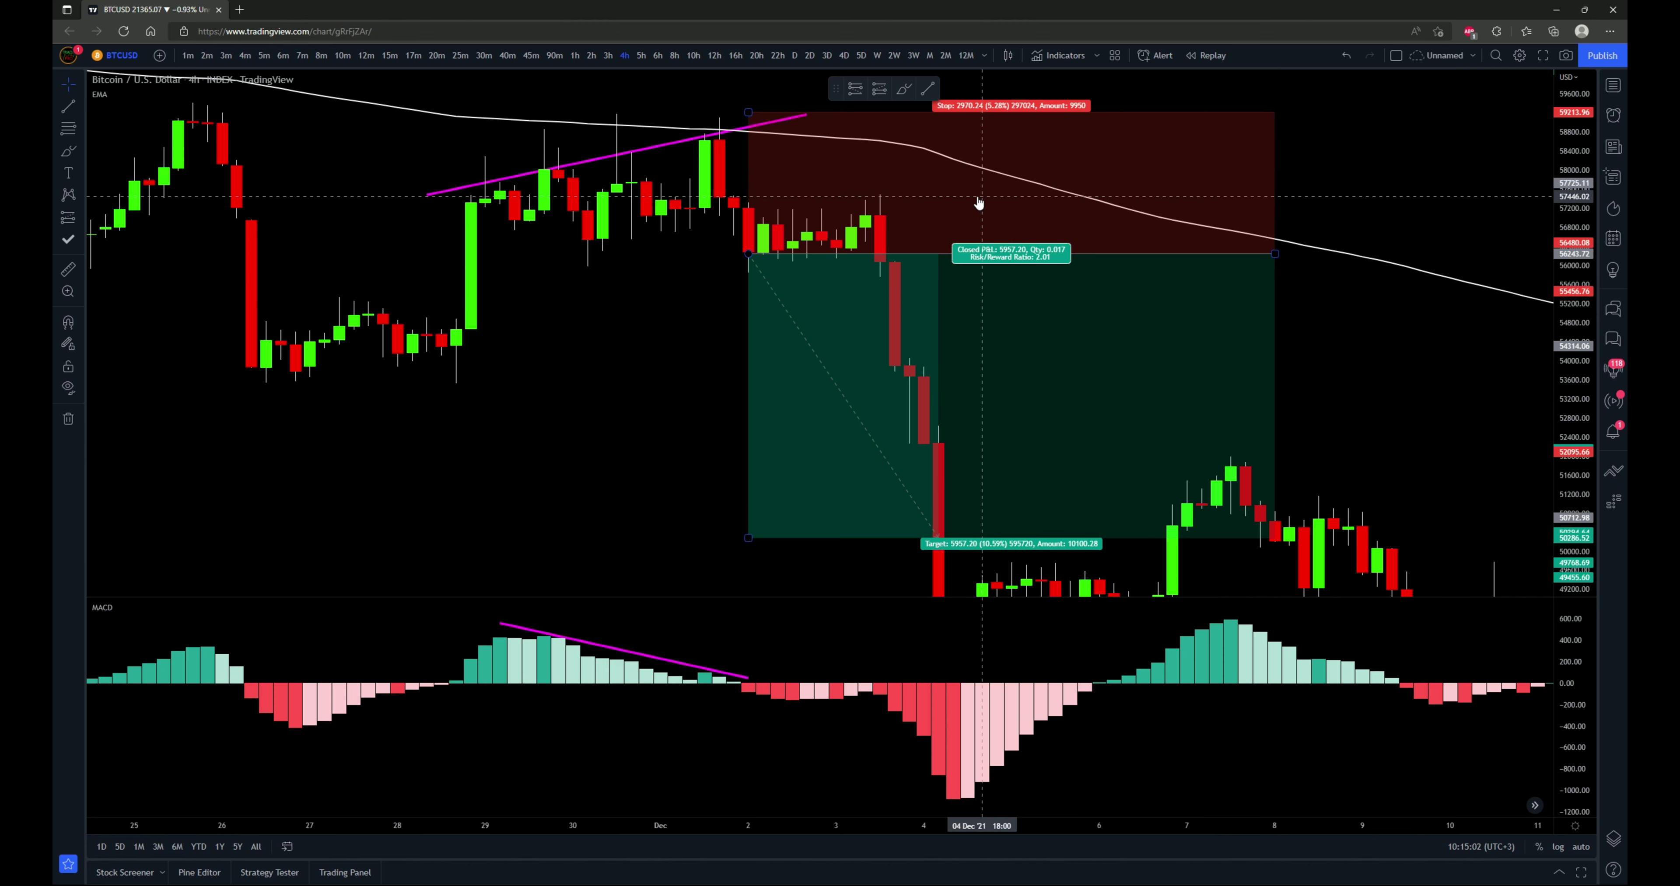
Step: Drag the short trade's stop loss down to its entry price for break-even
left_click(749, 112)
left_click_drag(750, 112, 748, 256)
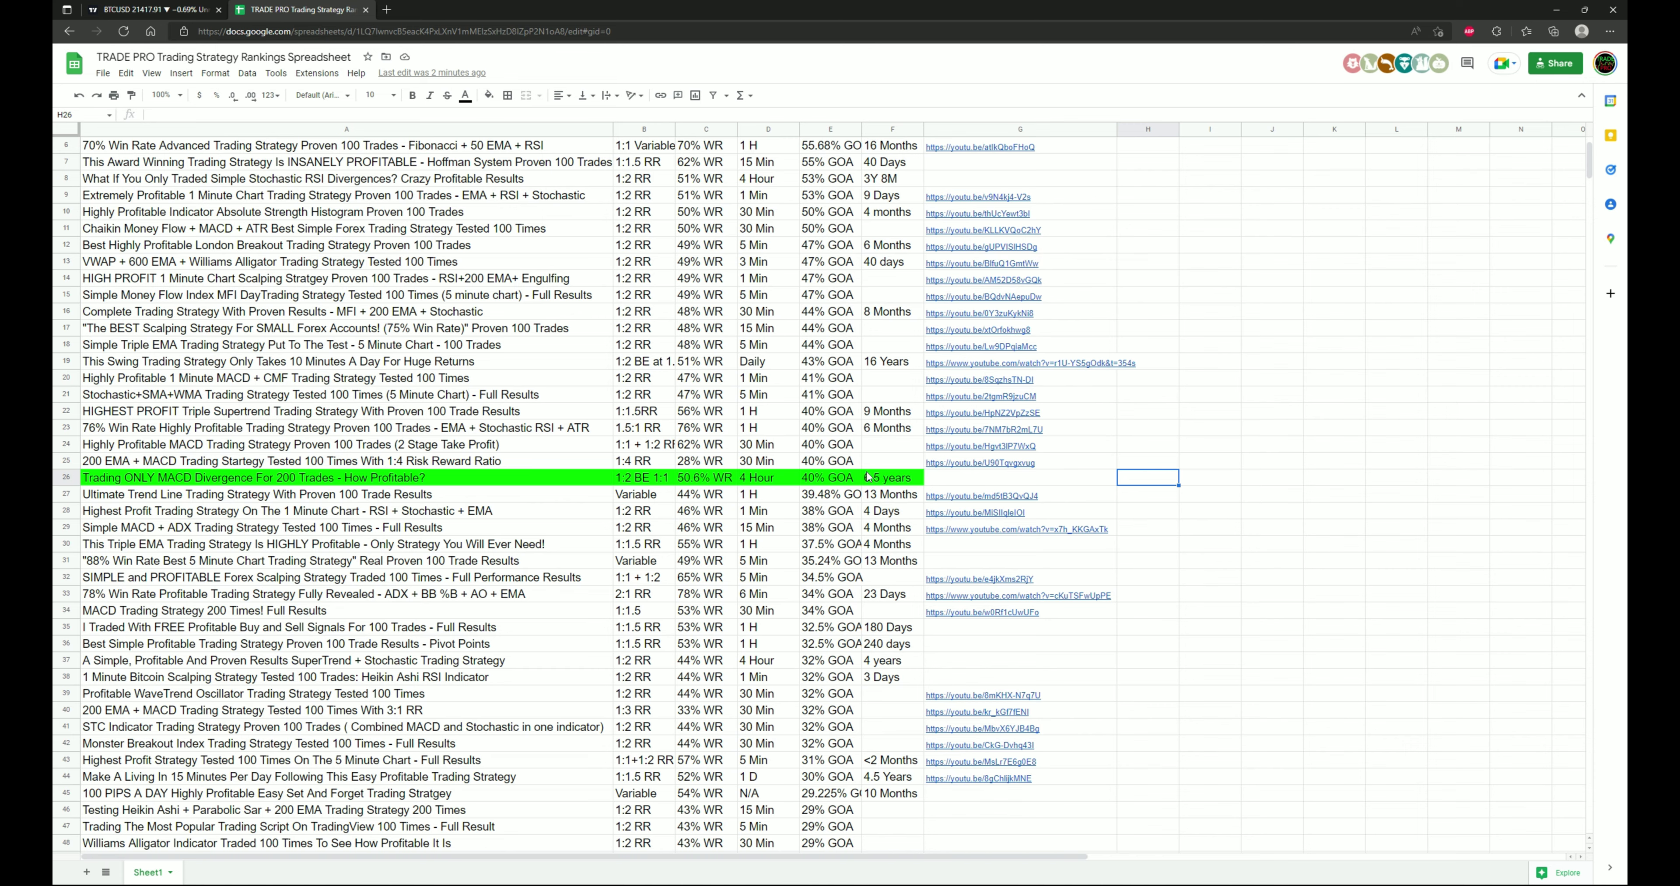
Step: Scroll the rankings sheet to view the green MACD Divergence 200 row at rank 26
scroll(542, 575, "down", 10)
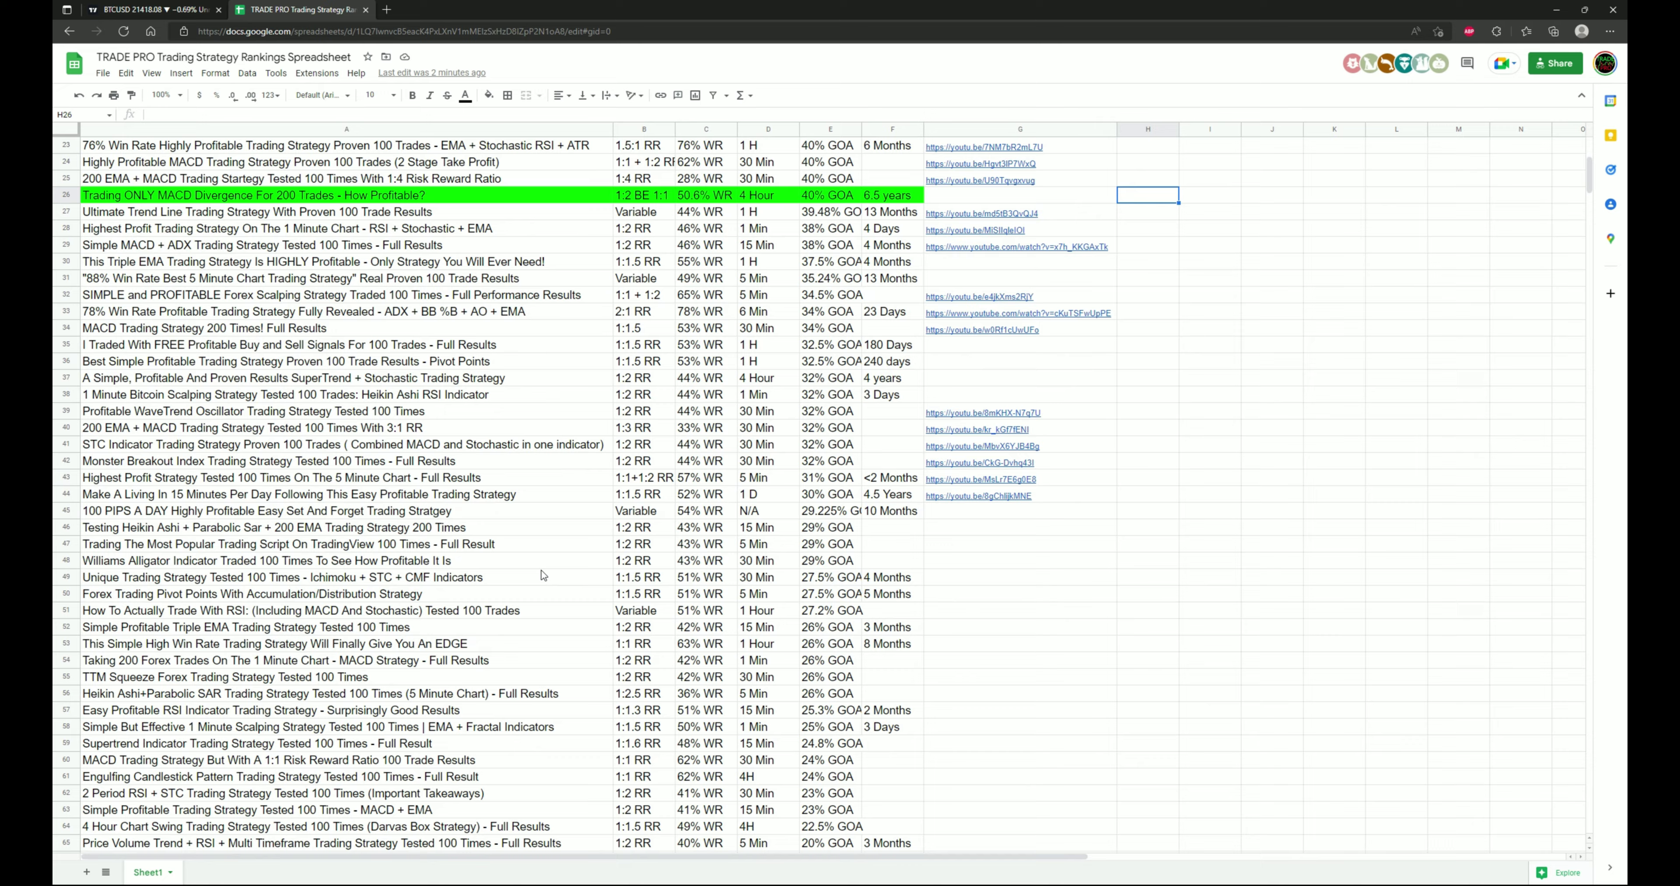
scroll(542, 575, "down", 4)
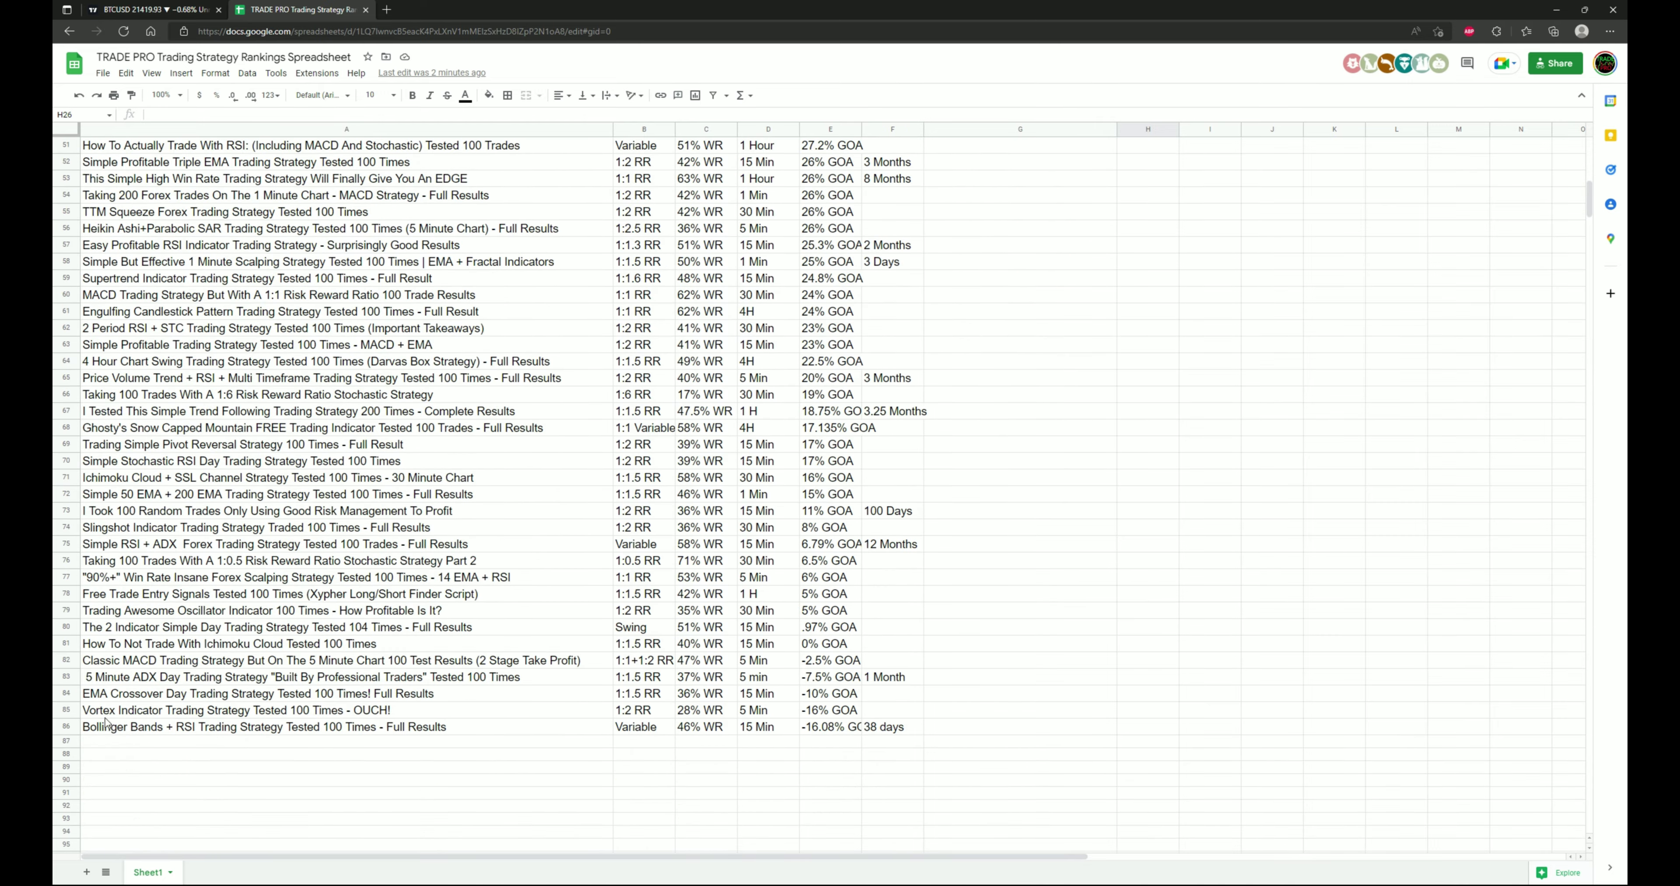
scroll(475, 639, "up", 15)
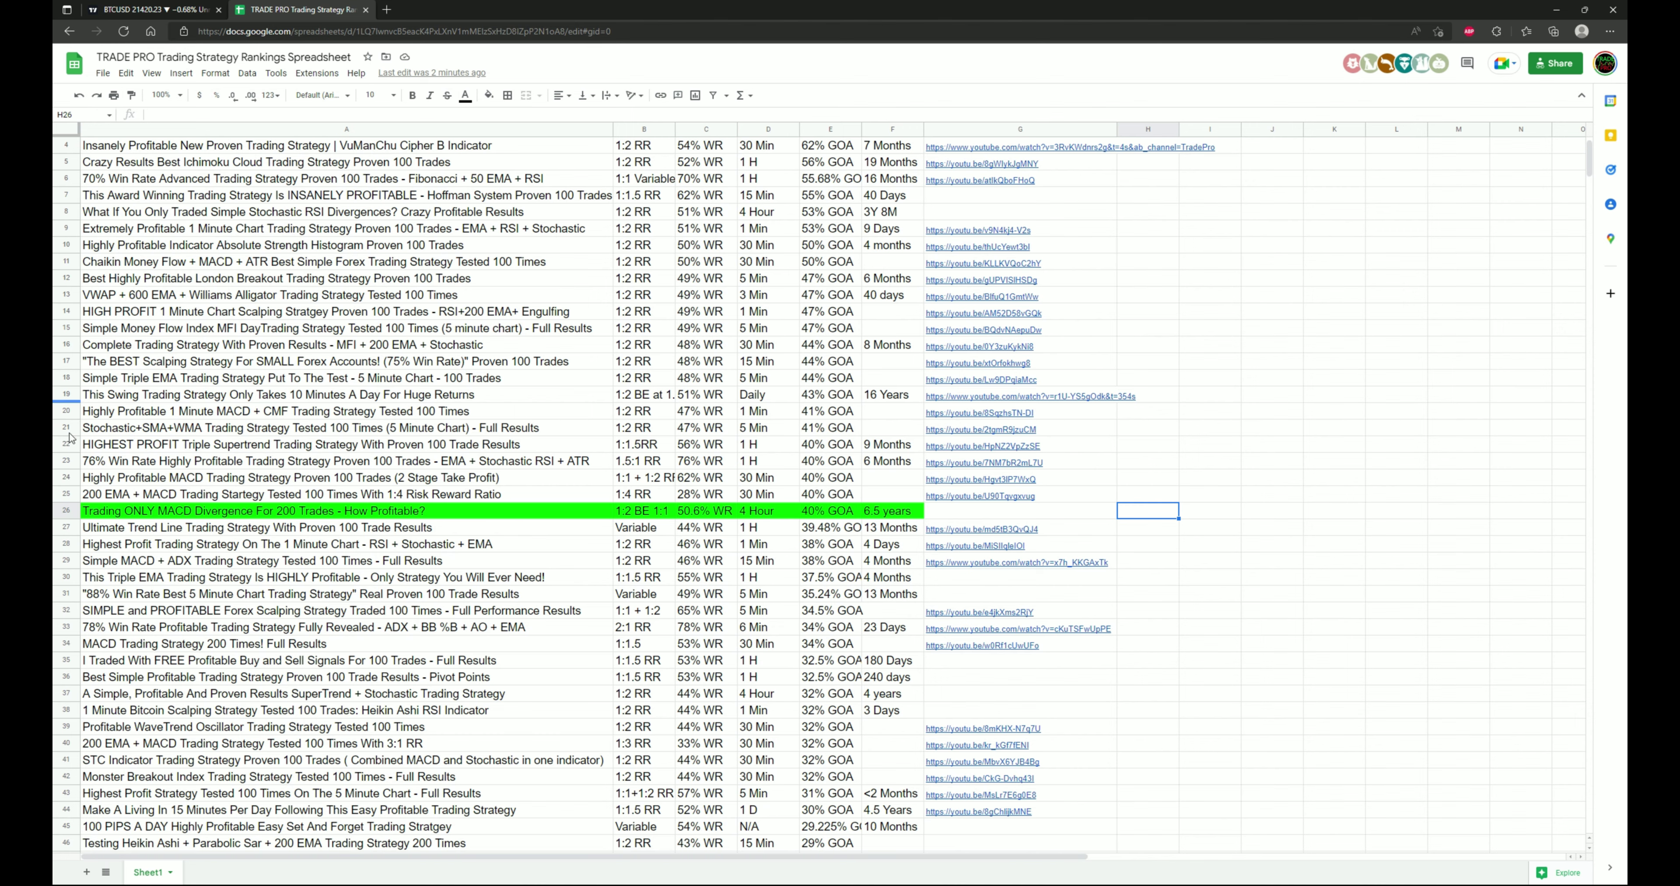
scroll(716, 541, "up", 1)
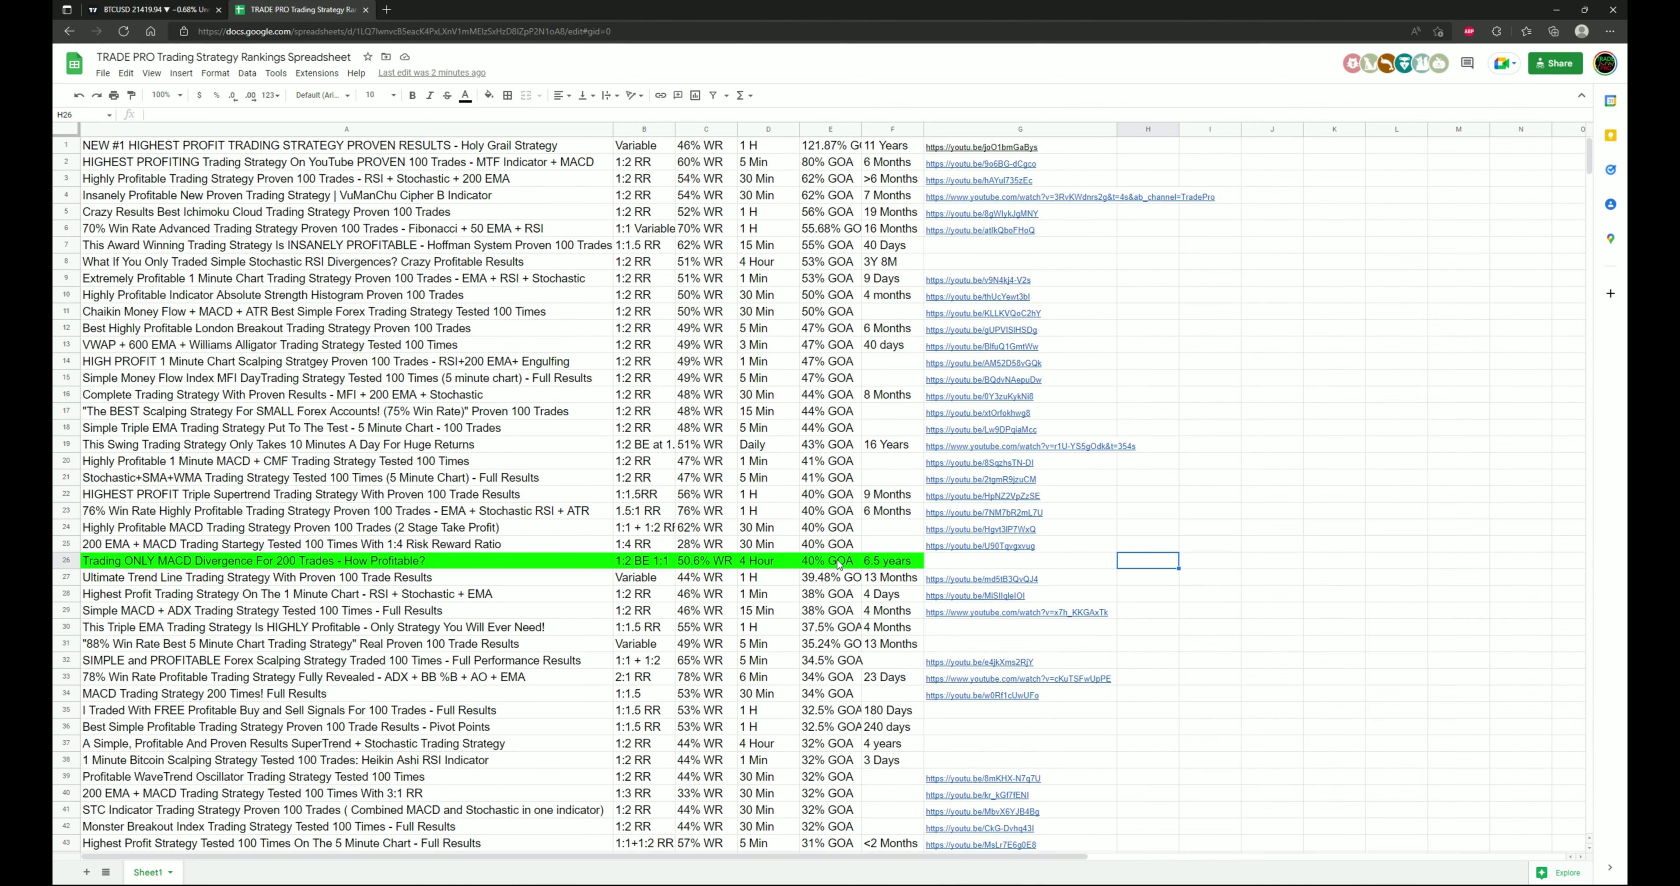